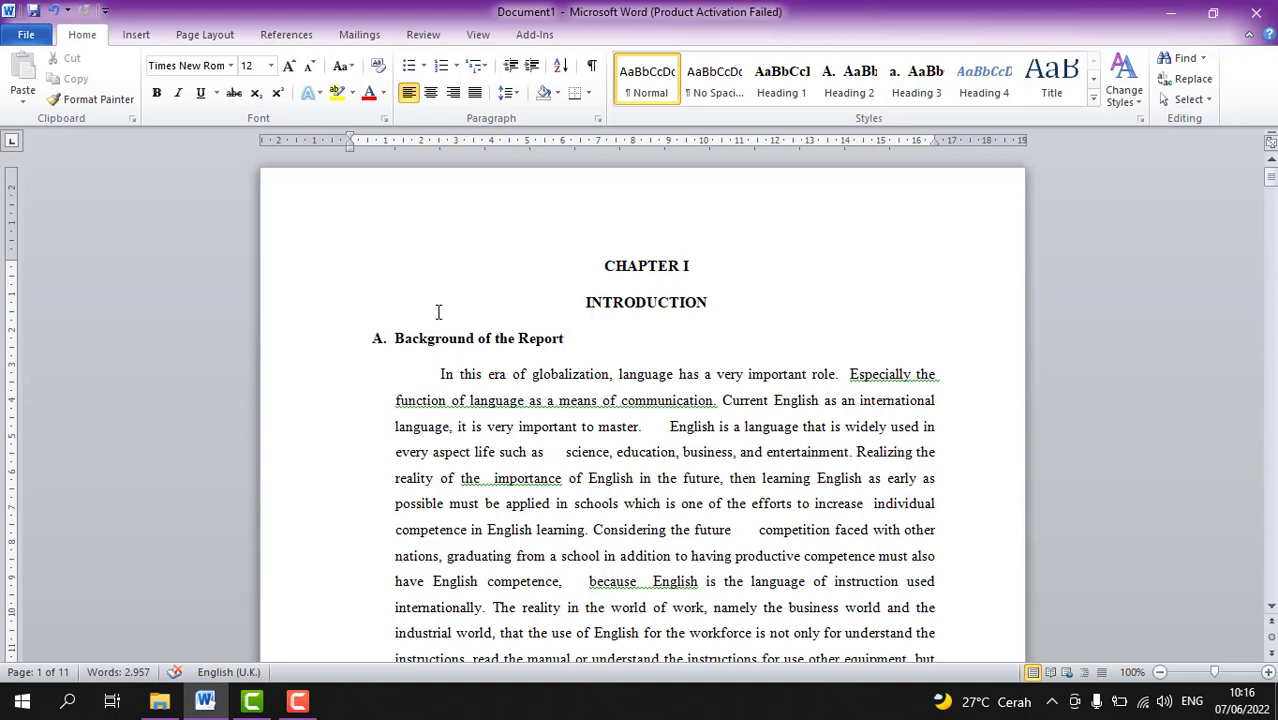
# - Check the styles used by the CHAPTER I title and the "Background of the Report" heading
pyautogui.moveTo(598, 264); pyautogui.dragTo(697, 268)
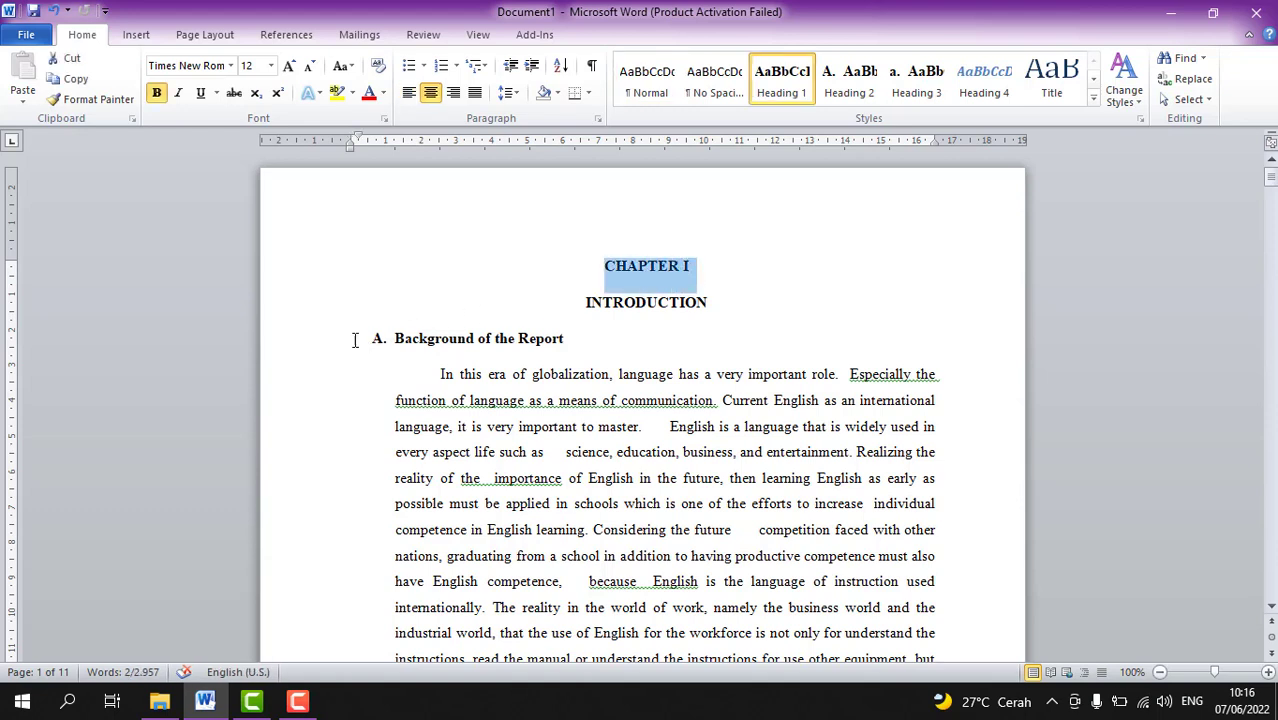
pyautogui.moveTo(348, 338); pyautogui.dragTo(565, 338)
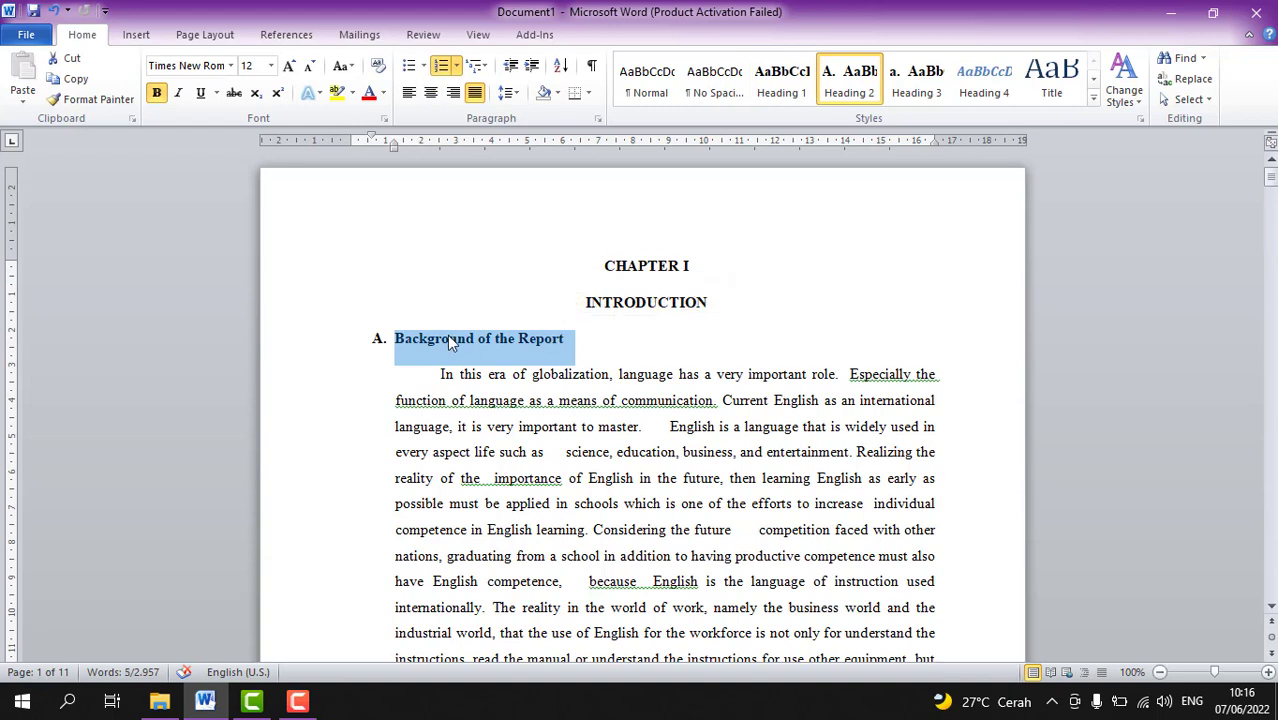
pyautogui.moveTo(602, 266); pyautogui.dragTo(719, 263)
pyautogui.moveTo(357, 340); pyautogui.dragTo(559, 345)
# - Modify the Heading 1 style to 12 pt with Automatic font colour and apply it to the CHAPTER I INTRODUCTION title
pyautogui.moveTo(596, 265); pyautogui.dragTo(709, 304)
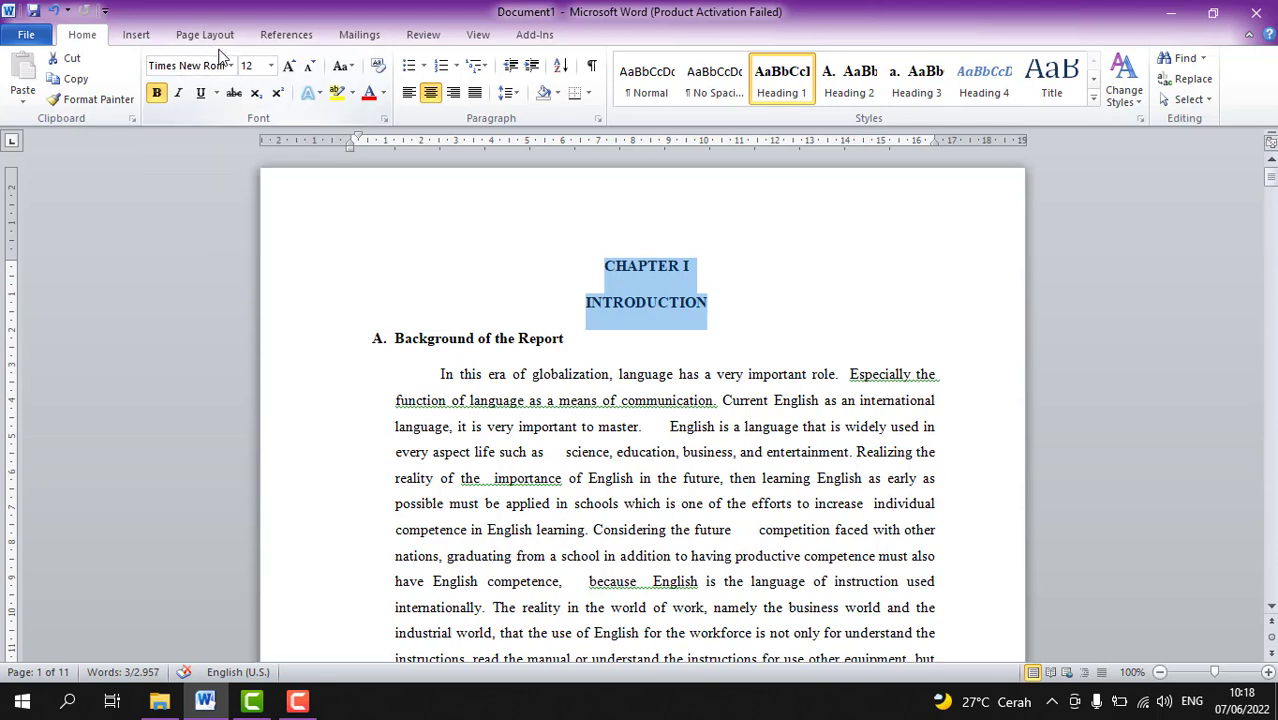
pyautogui.rightClick(784, 88)
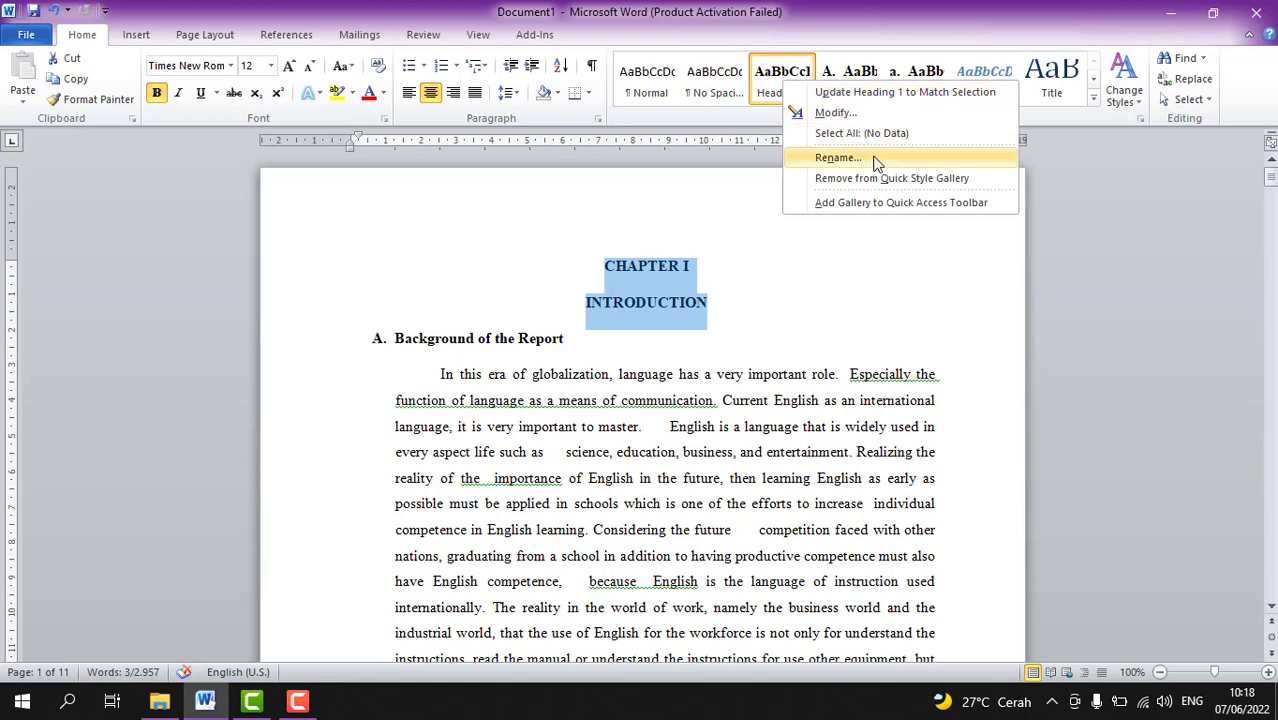
pyautogui.click(903, 117)
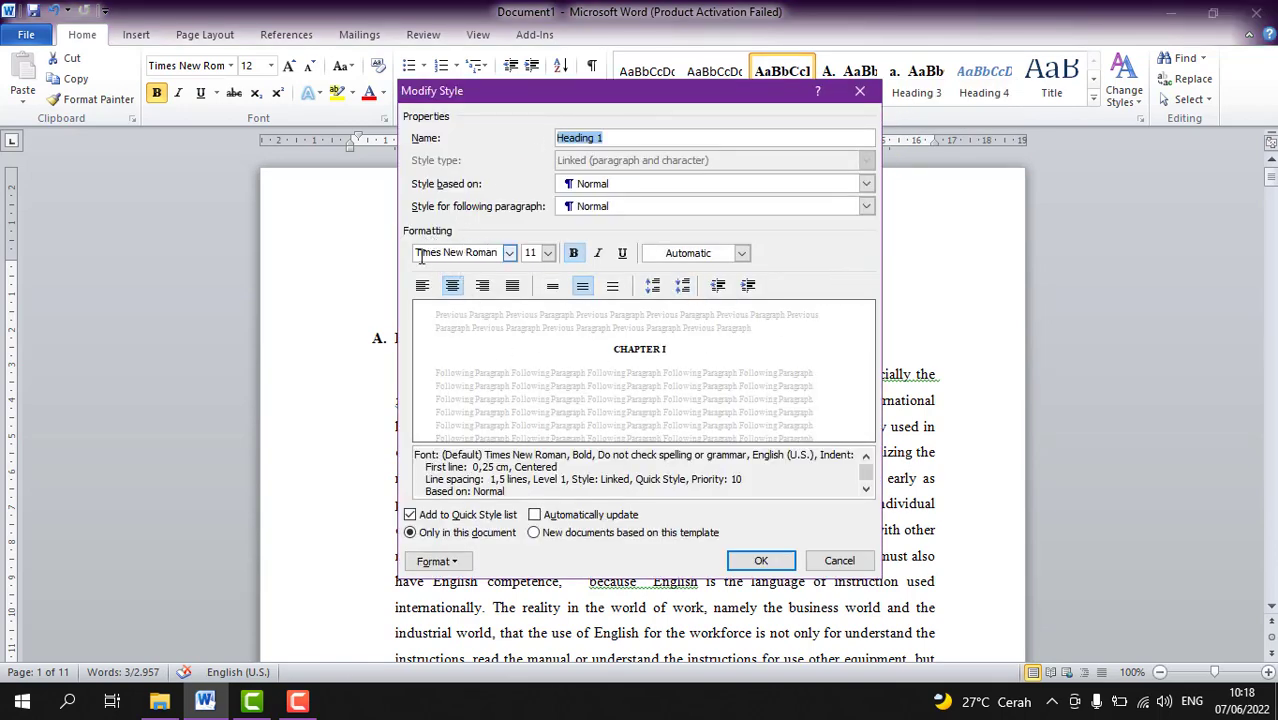
pyautogui.click(549, 254)
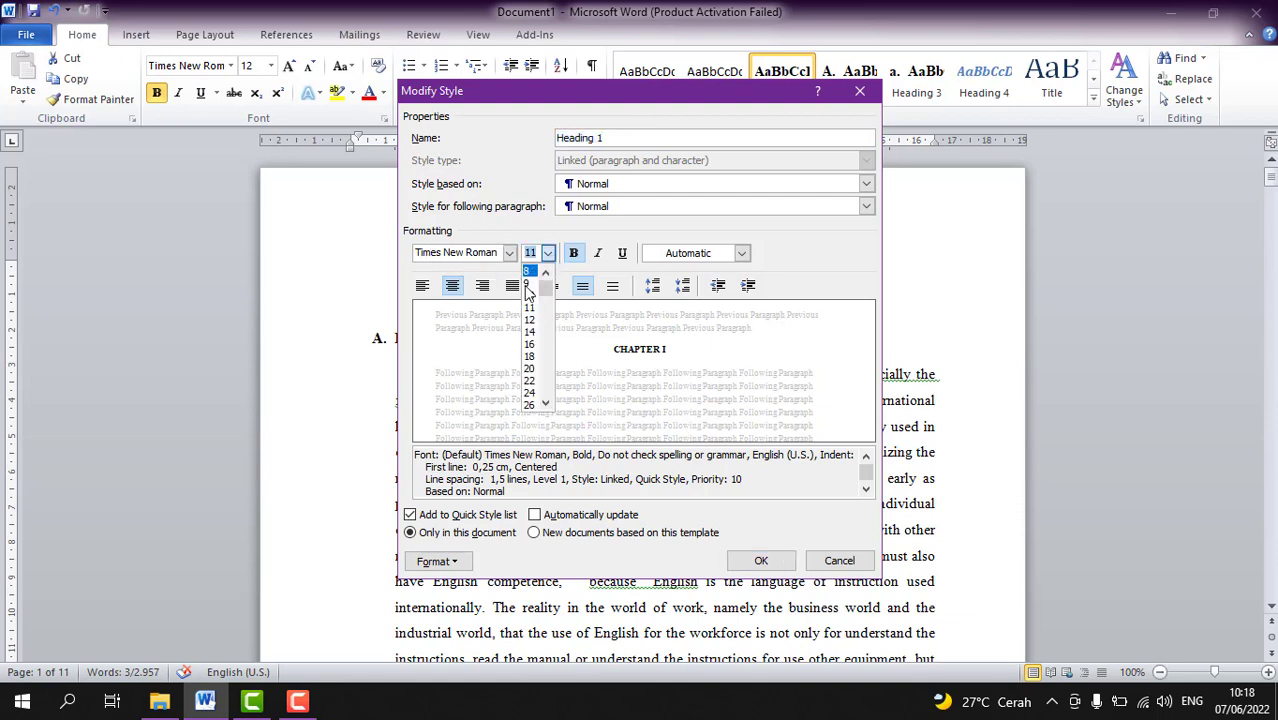
pyautogui.click(530, 320)
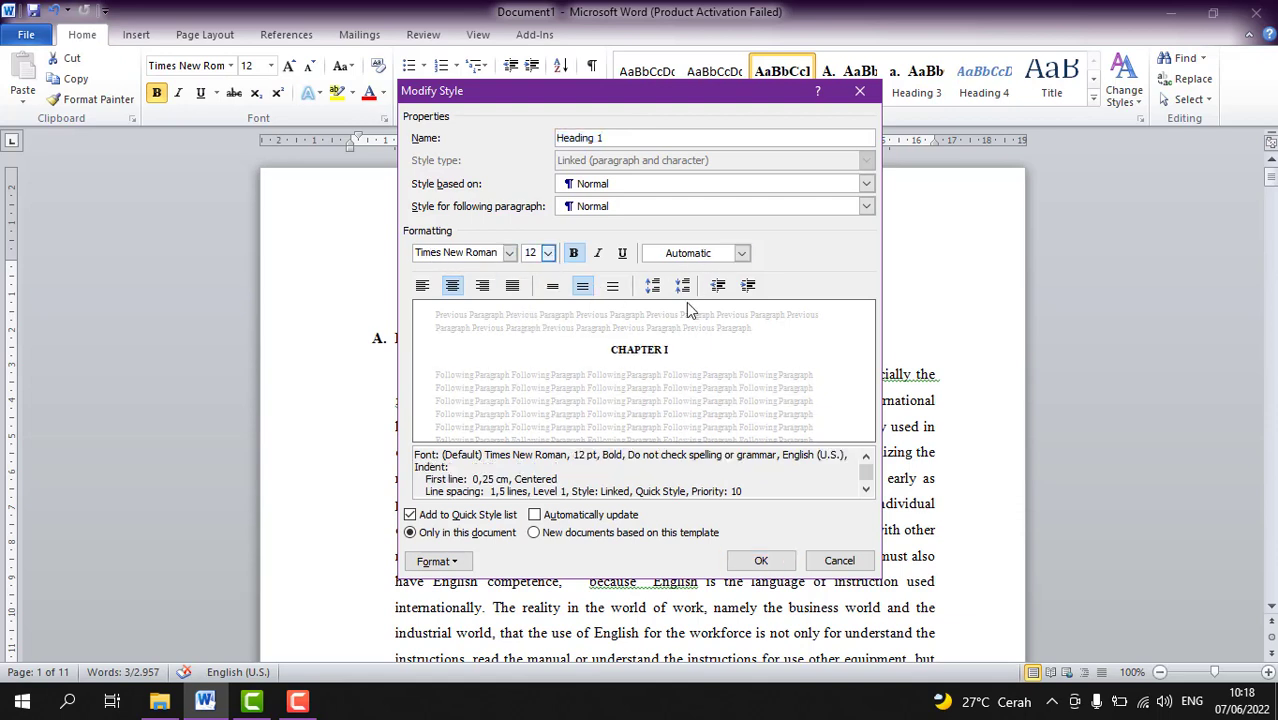
pyautogui.click(742, 253)
pyautogui.click(742, 253)
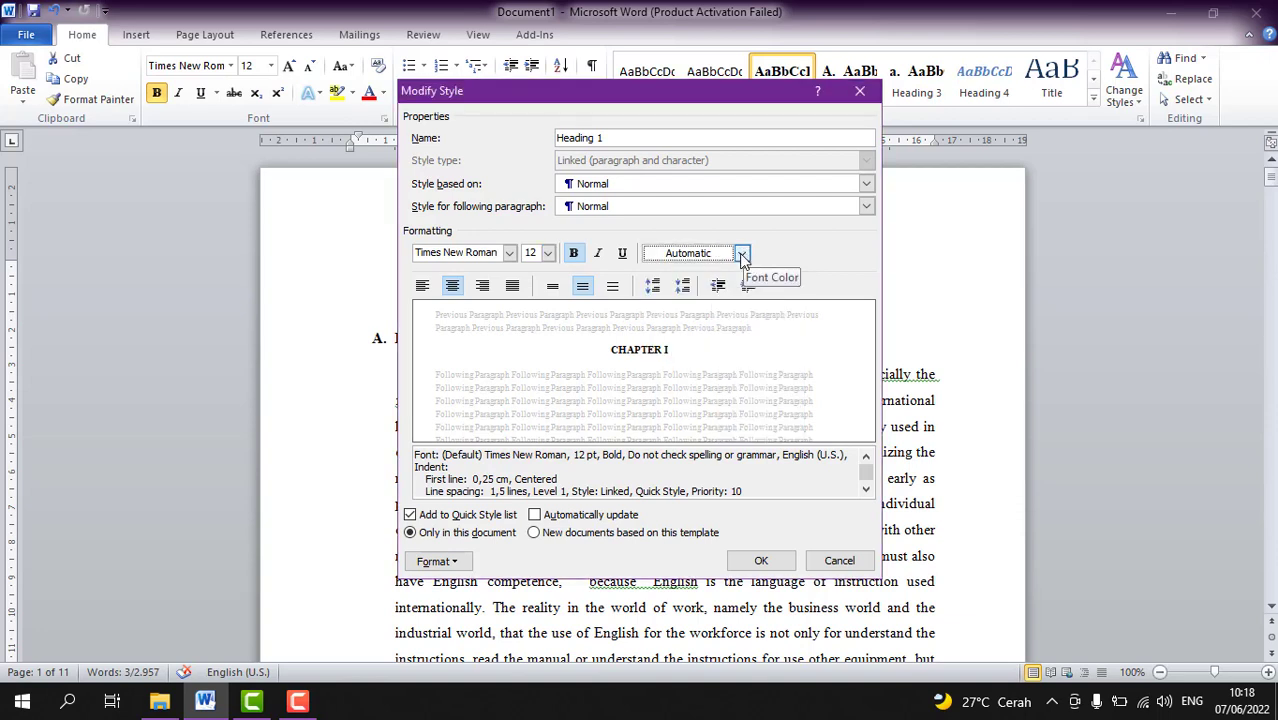
pyautogui.click(742, 253)
pyautogui.click(686, 274)
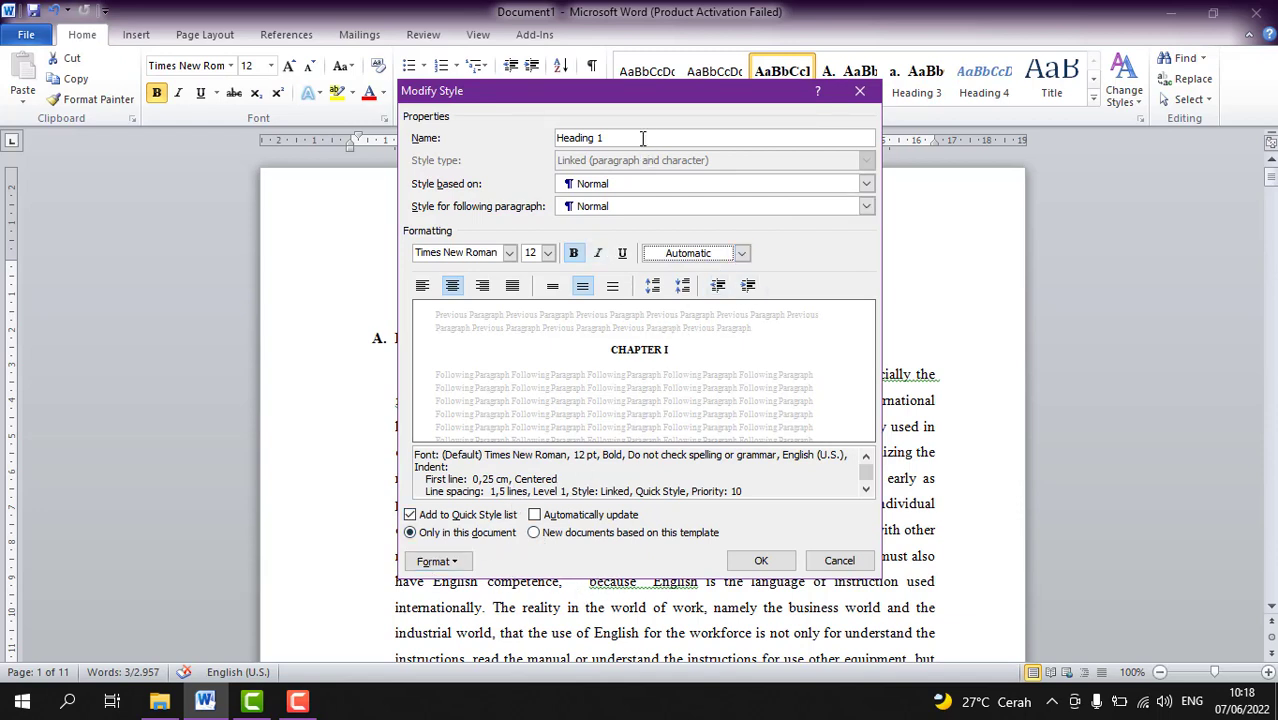
pyautogui.click(758, 562)
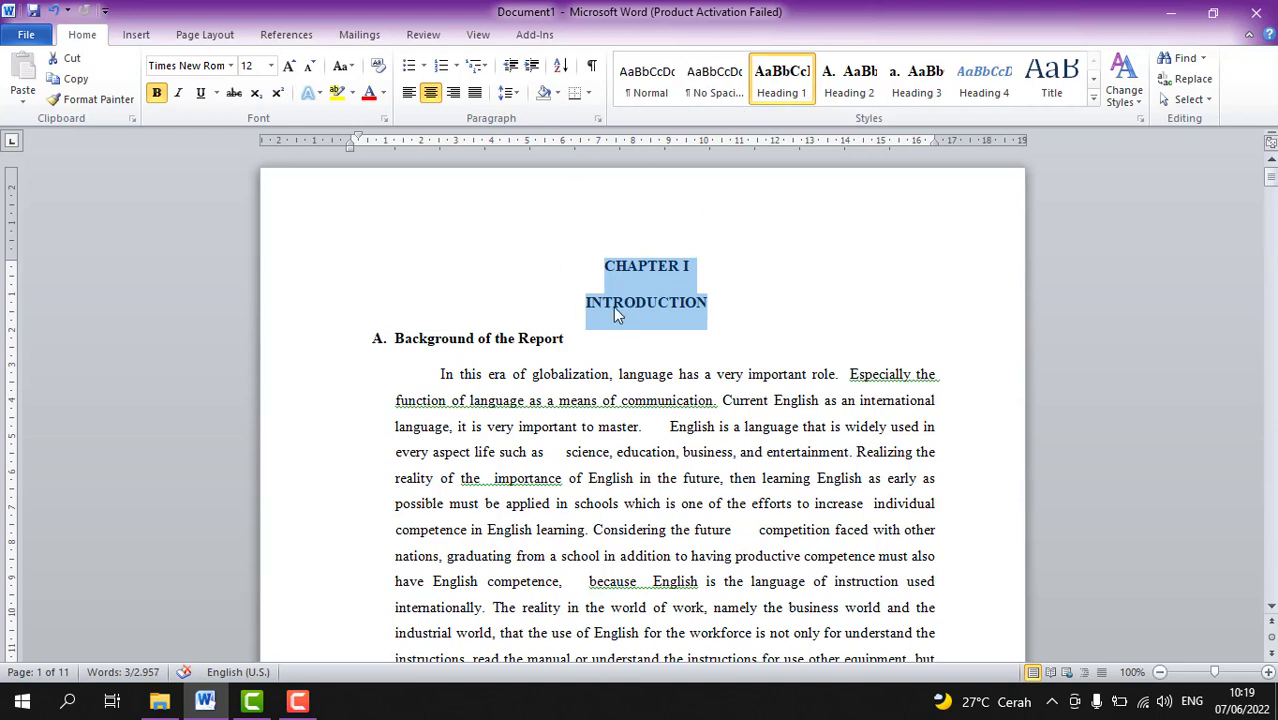
pyautogui.click(779, 95)
# - Select the "Background of the Report" heading to check its style
pyautogui.click(361, 343)
pyautogui.moveTo(361, 343); pyautogui.dragTo(399, 338)
pyautogui.click(374, 336)
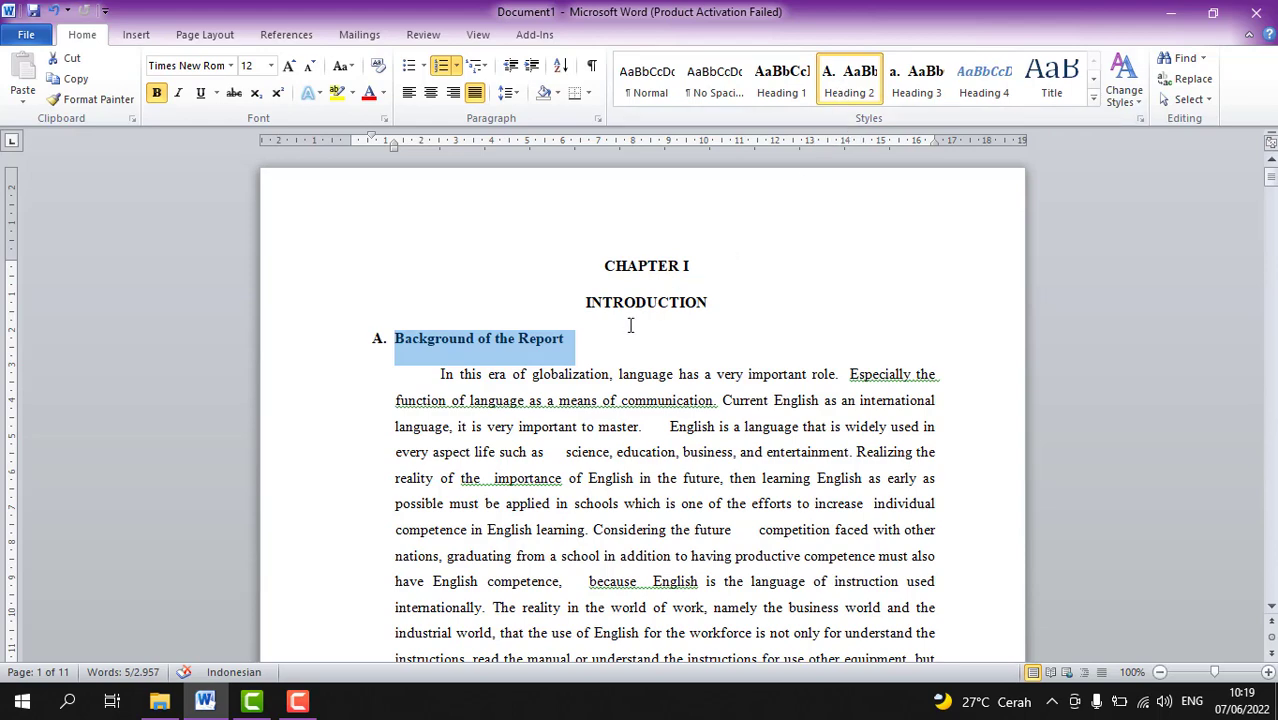
# - Apply the Heading 2 style to the "Problem of the report" heading on page 2
pyautogui.scroll(-4, 757, 310)
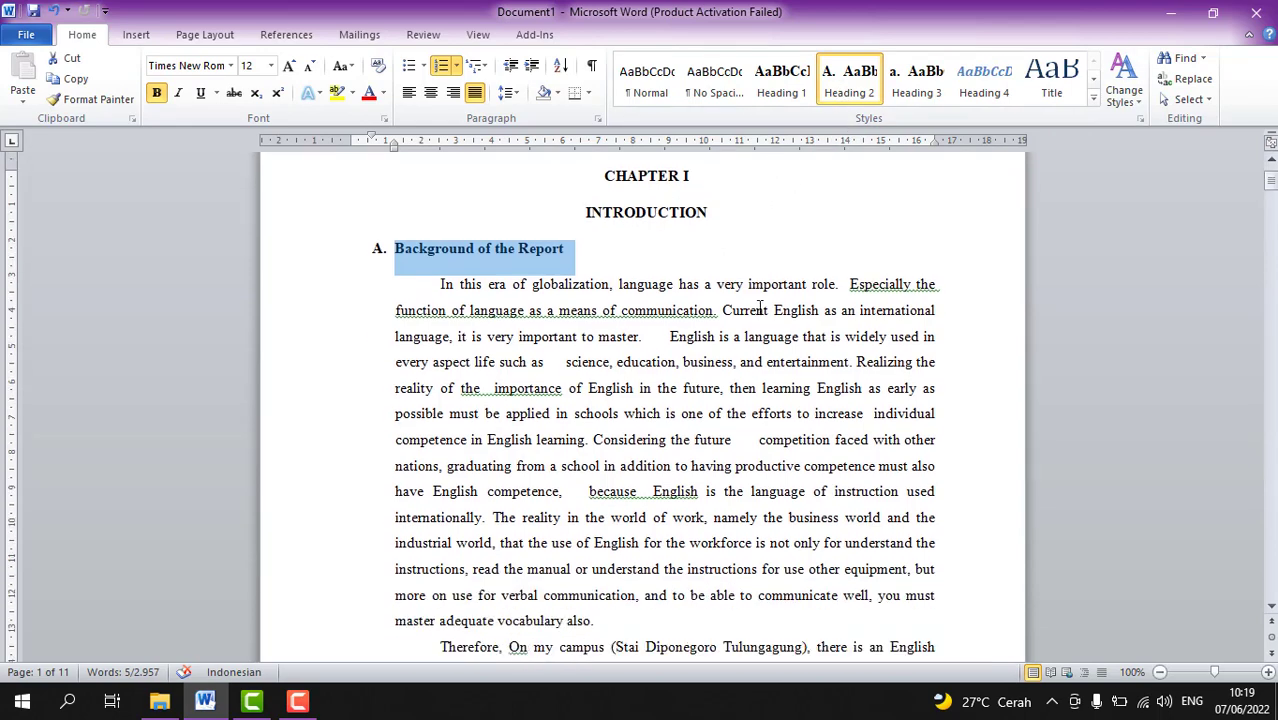
pyautogui.scroll(3, 757, 315)
pyautogui.scroll(-18, 760, 310)
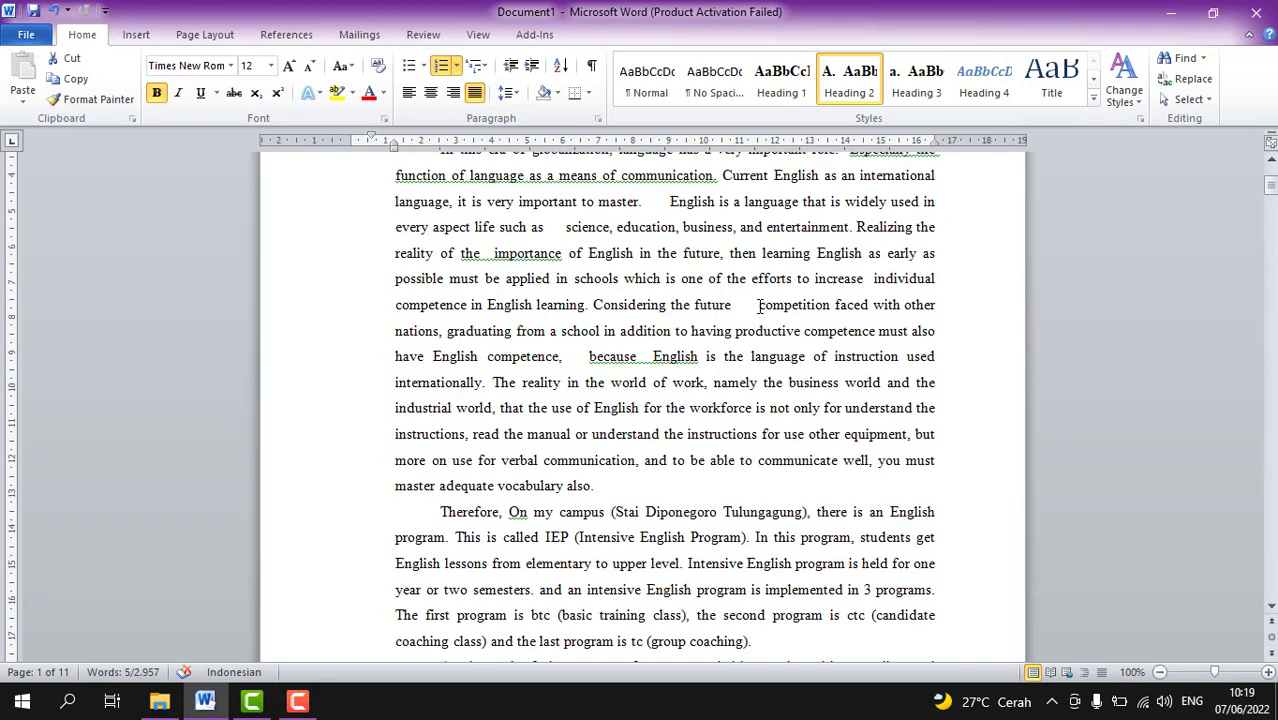
pyautogui.scroll(7, 763, 305)
pyautogui.scroll(-13, 765, 302)
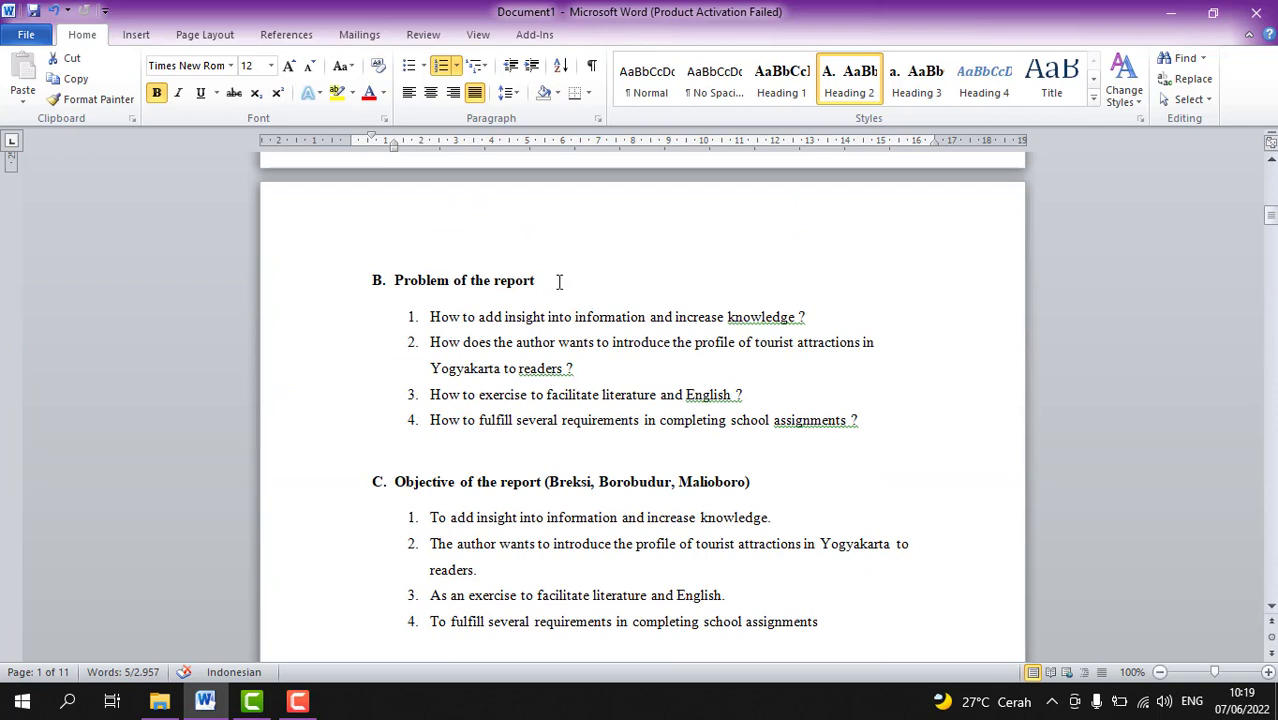
pyautogui.moveTo(573, 284); pyautogui.dragTo(826, 343)
pyautogui.moveTo(604, 303); pyautogui.dragTo(388, 290)
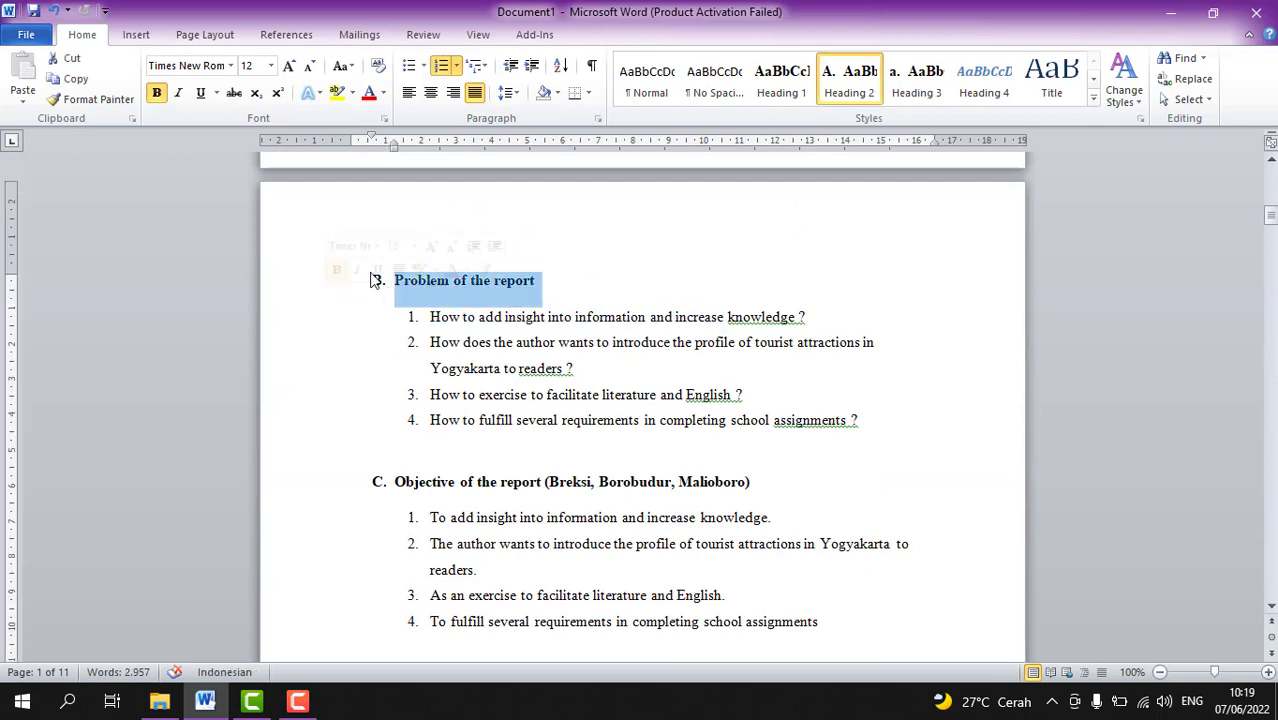
pyautogui.click(845, 87)
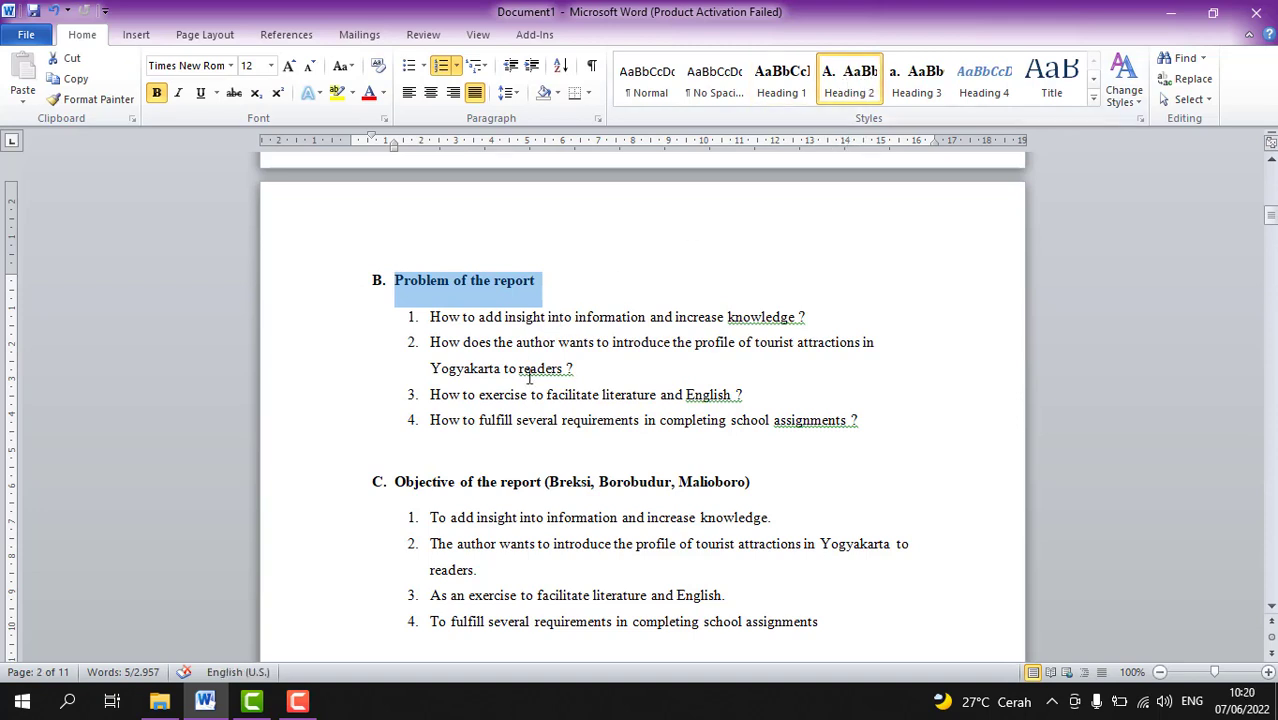
# - Select the whole "Objective of the report (Breksi, Borobudur, Malioboro)" heading to check its style
pyautogui.moveTo(757, 473); pyautogui.dragTo(605, 260)
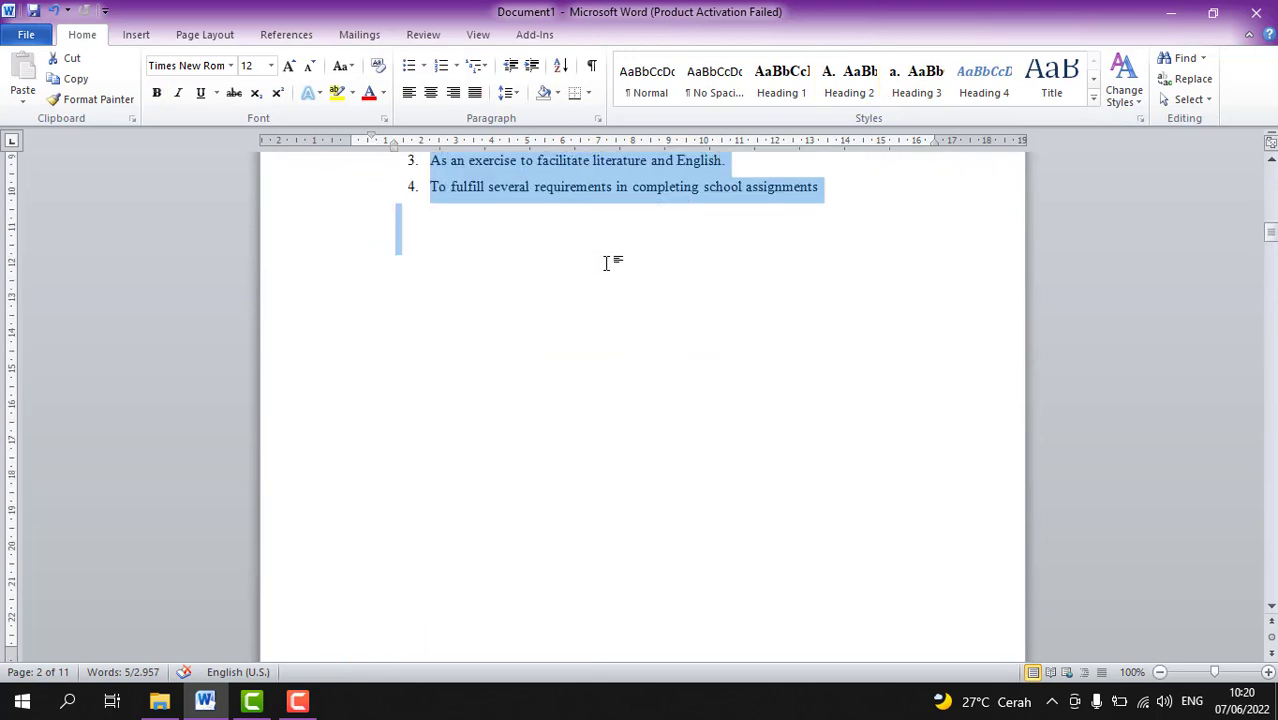
pyautogui.scroll(2, 605, 260)
pyautogui.moveTo(765, 226); pyautogui.dragTo(471, 240)
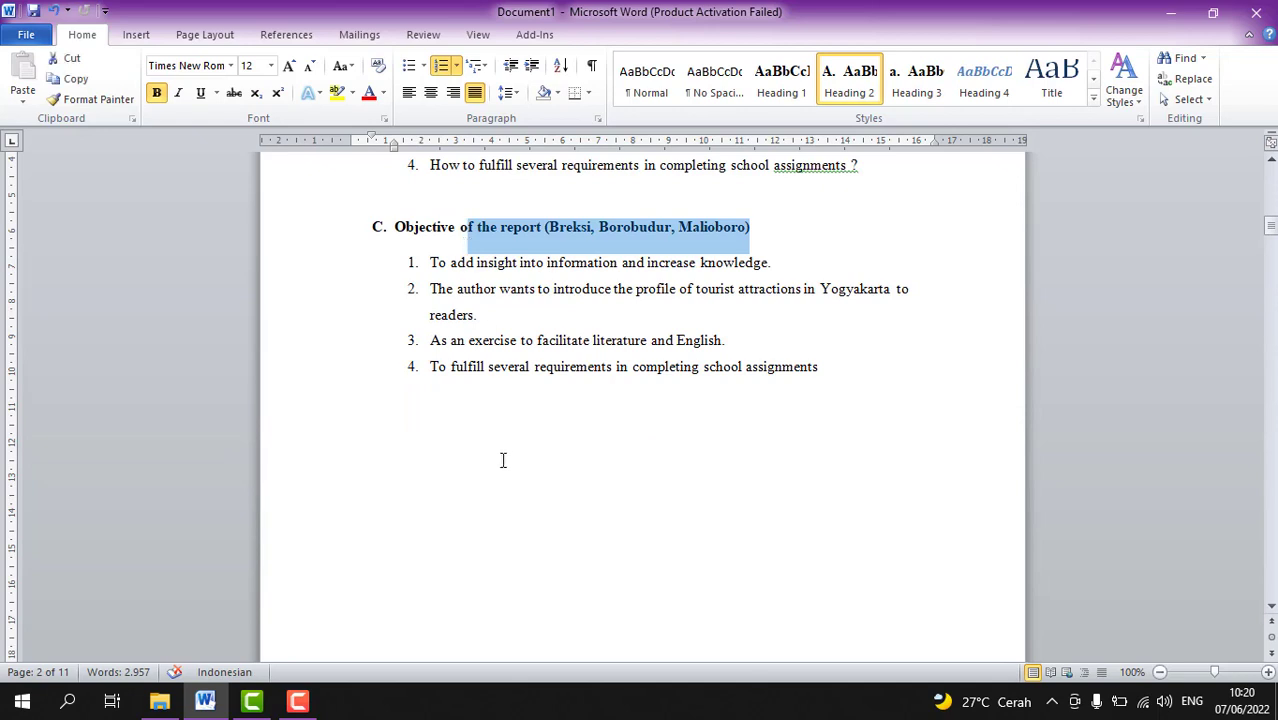
pyautogui.tripleClick(783, 228)
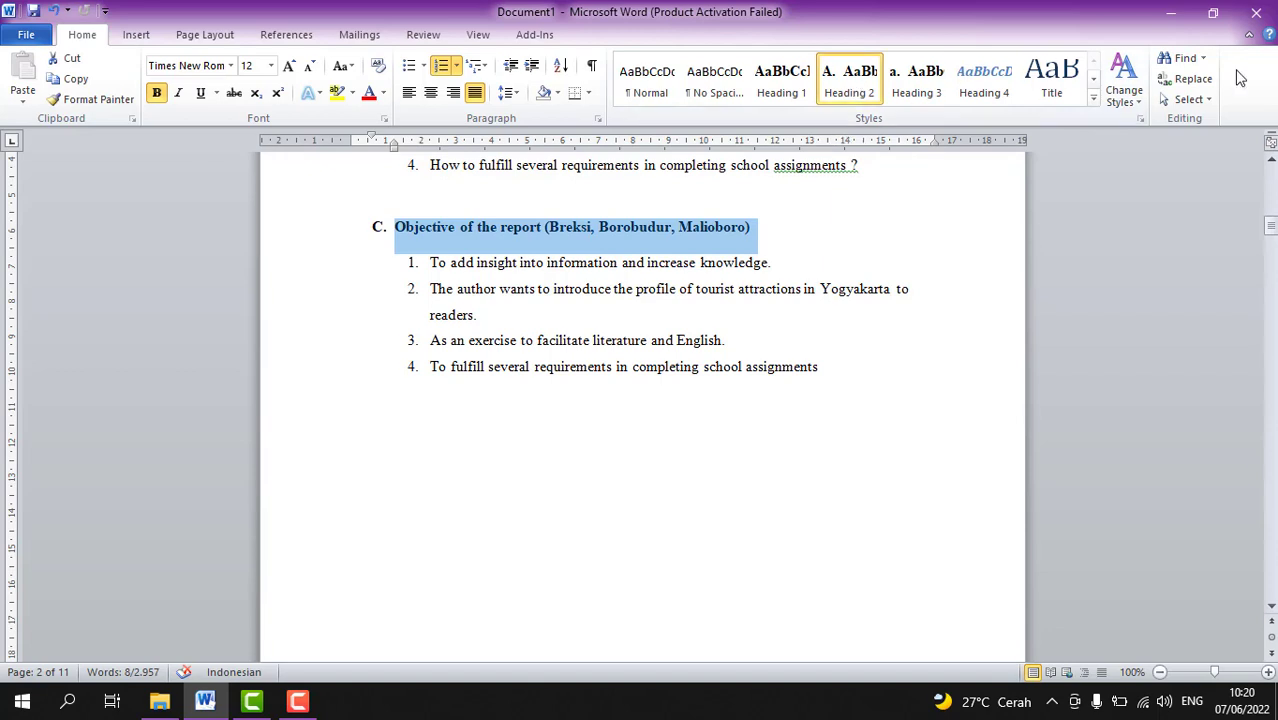
# - Try to select only the two-line CHAPTER II FINDINGS AND REPORT title on page 3
pyautogui.scroll(-2, 866, 271)
pyautogui.scroll(-12, 866, 271)
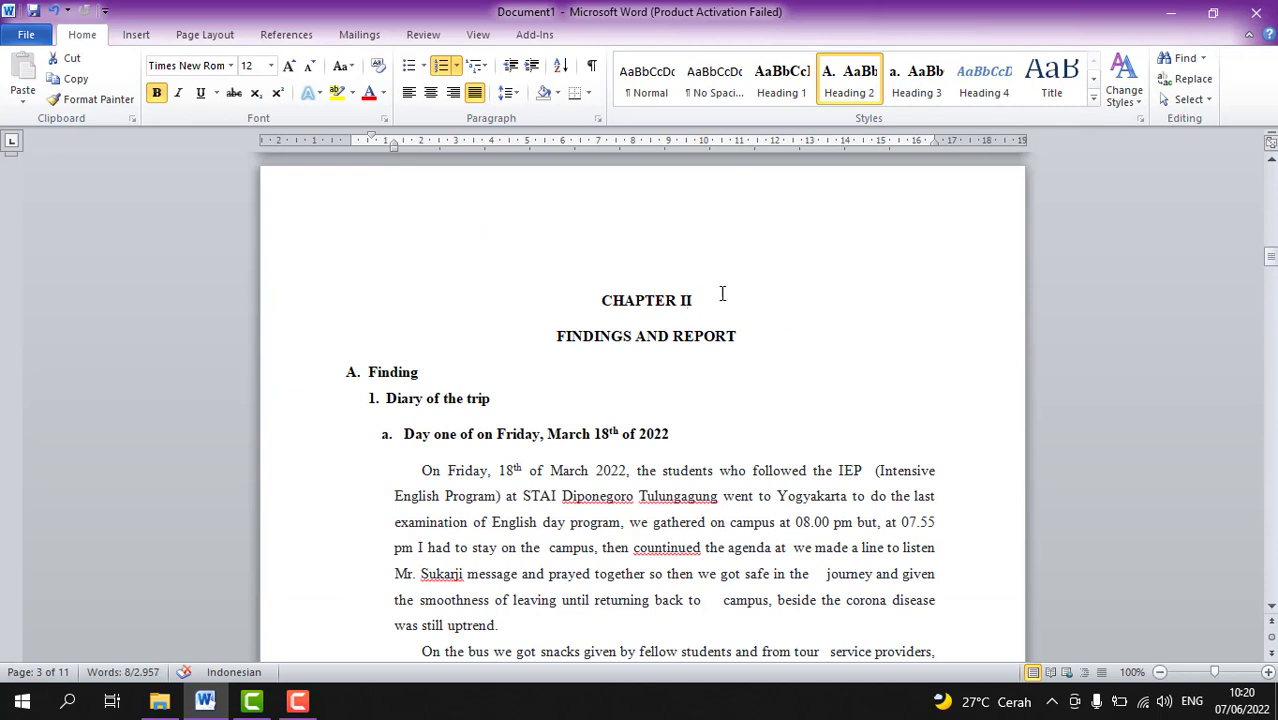
pyautogui.moveTo(596, 298); pyautogui.dragTo(742, 345)
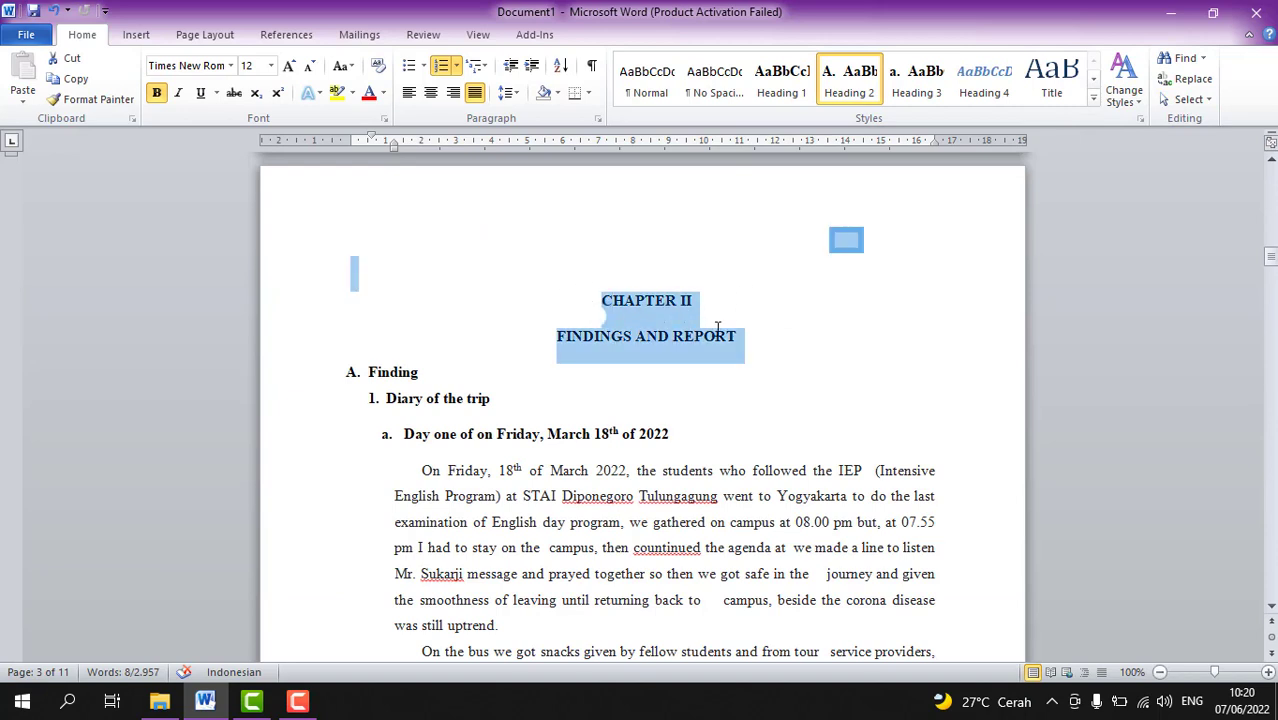
pyautogui.click(739, 336)
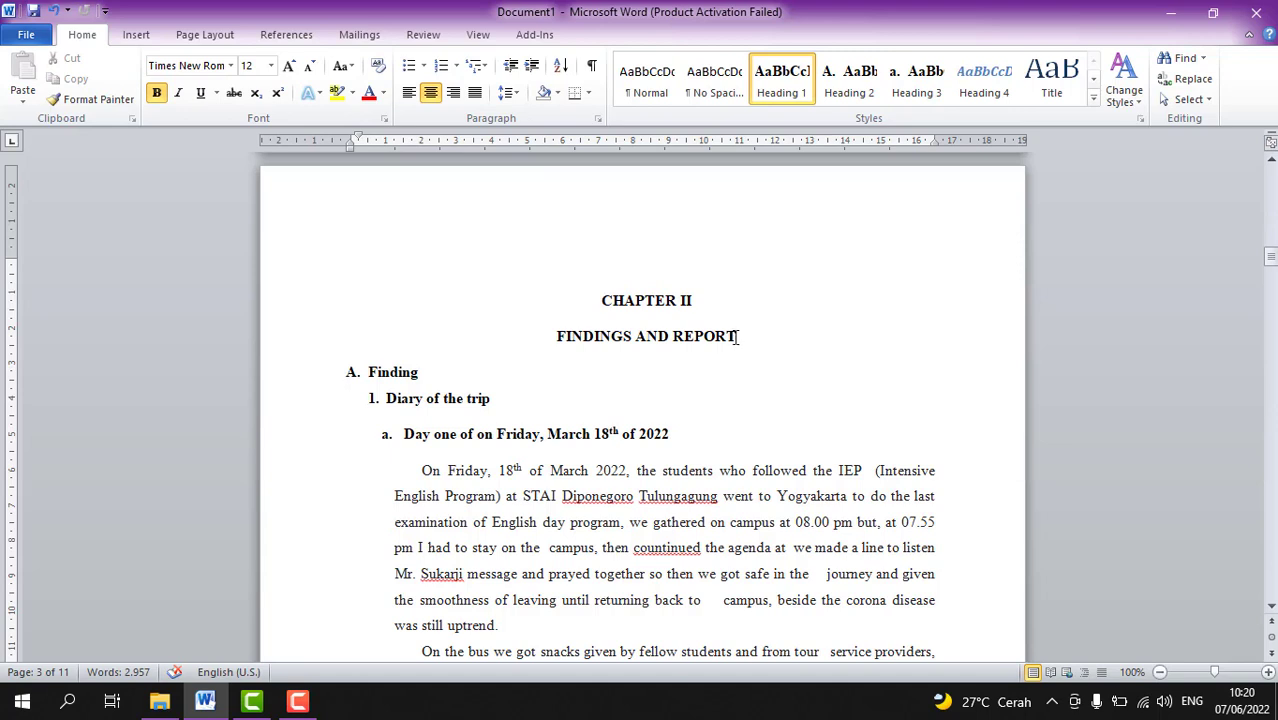
pyautogui.moveTo(599, 300); pyautogui.dragTo(631, 302)
pyautogui.click(739, 337)
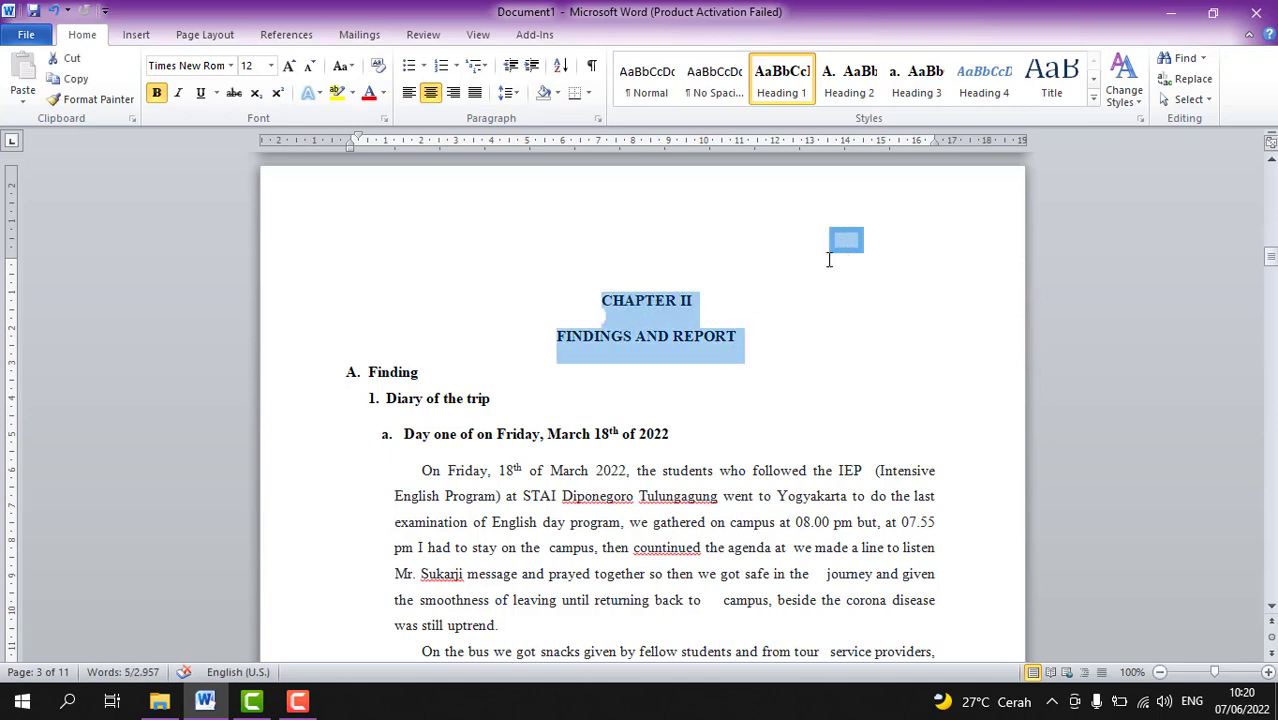
# - Move the small empty text box beside the CHAPTER II title into the blank area above the title
pyautogui.click(700, 268)
pyautogui.moveTo(699, 300); pyautogui.dragTo(656, 302)
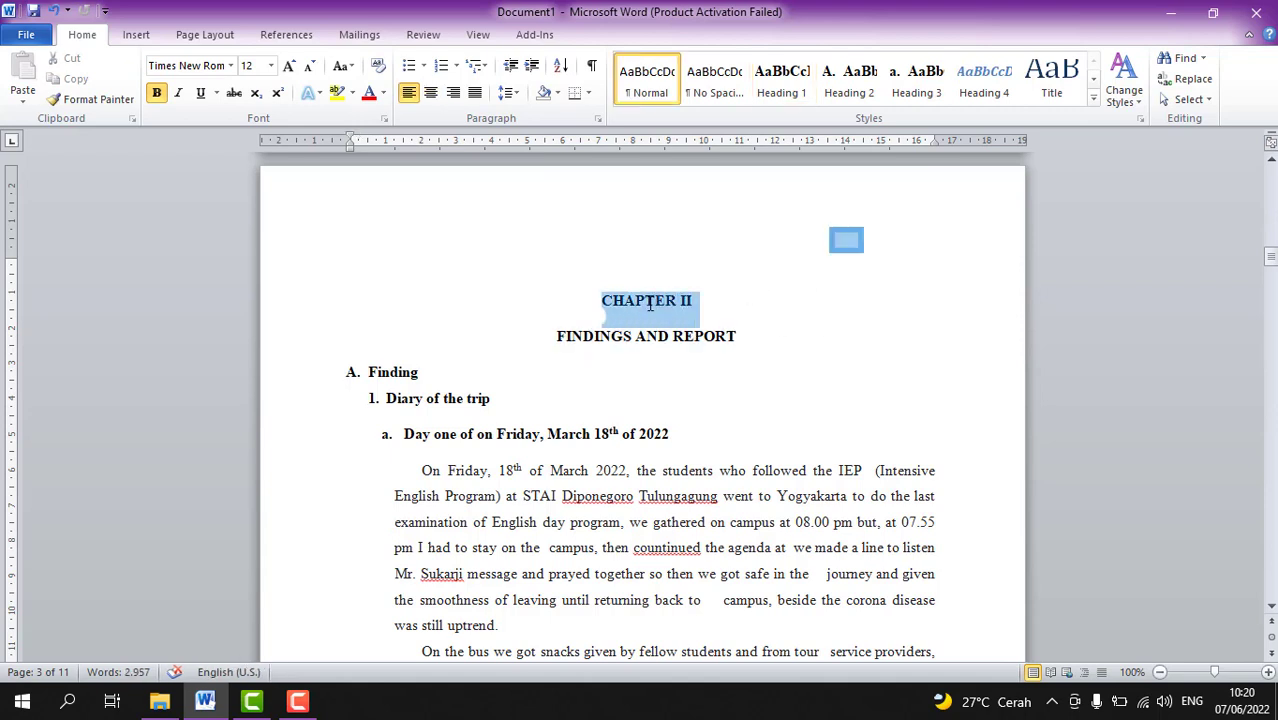
pyautogui.click(599, 319)
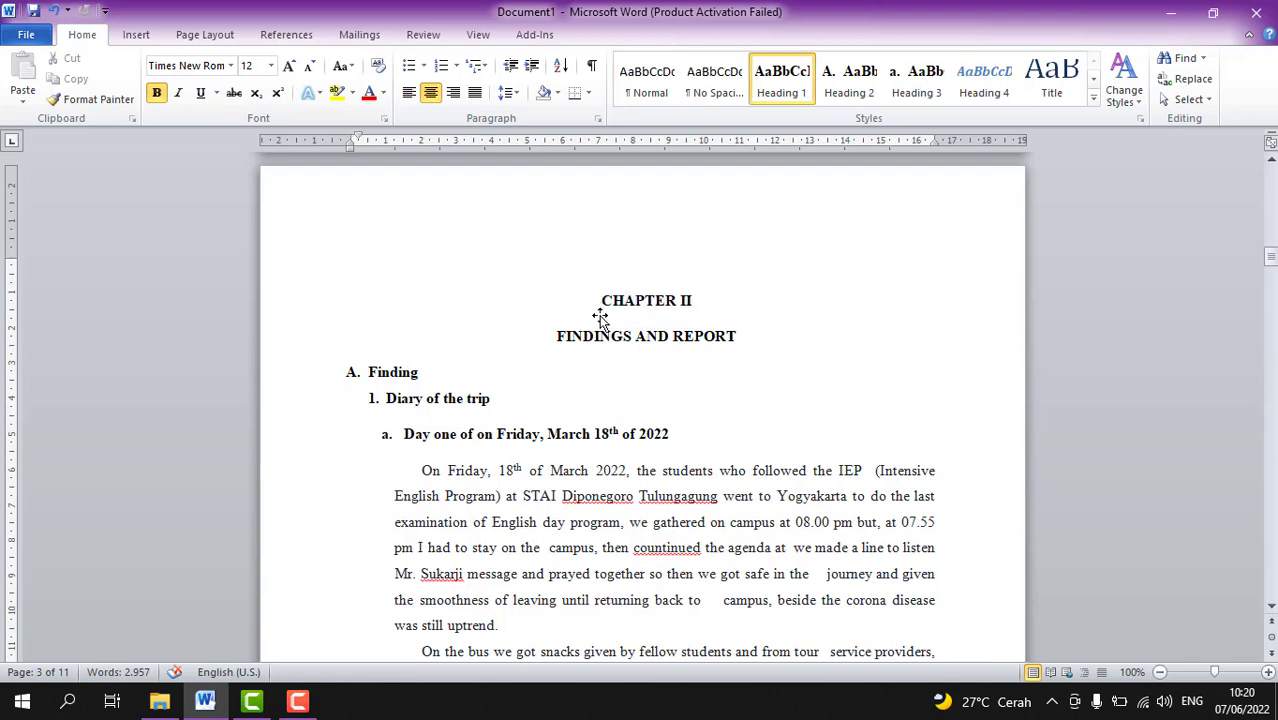
pyautogui.click(598, 315)
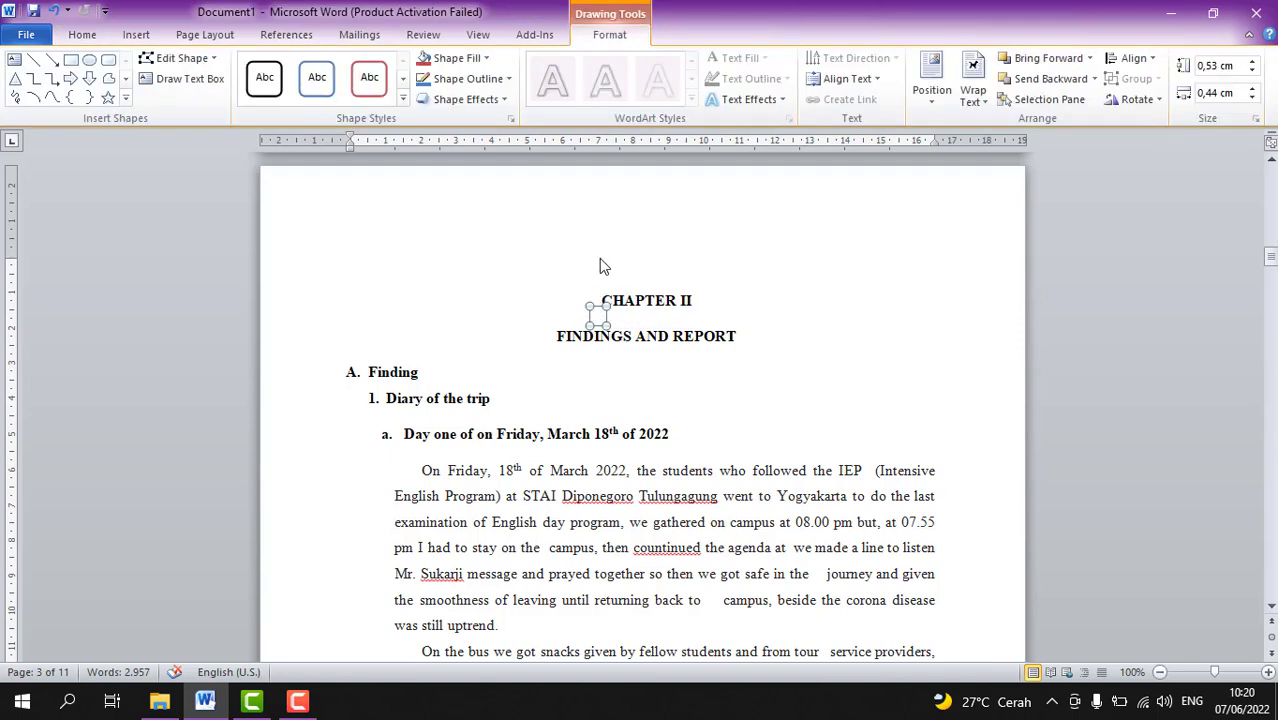
pyautogui.moveTo(592, 320); pyautogui.dragTo(454, 259)
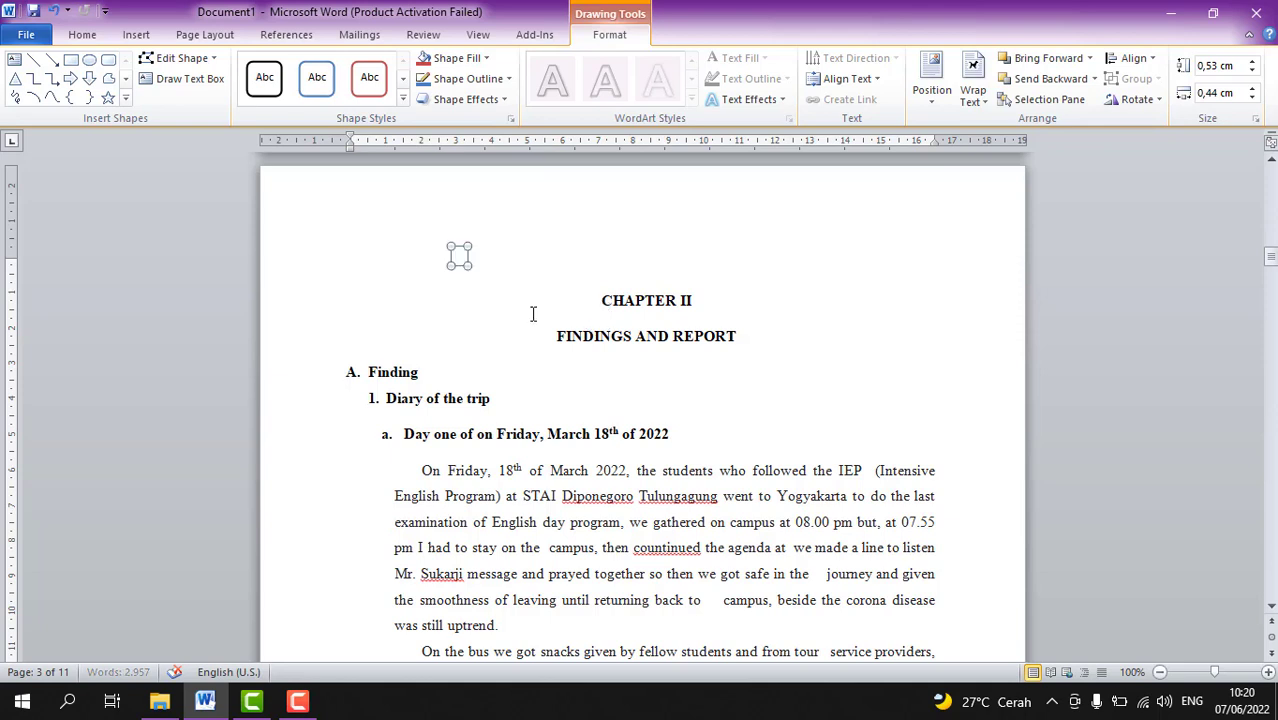
# - Apply the Heading 1 style to the two-line CHAPTER II FINDINGS AND REPORT title
pyautogui.moveTo(592, 305); pyautogui.dragTo(736, 331)
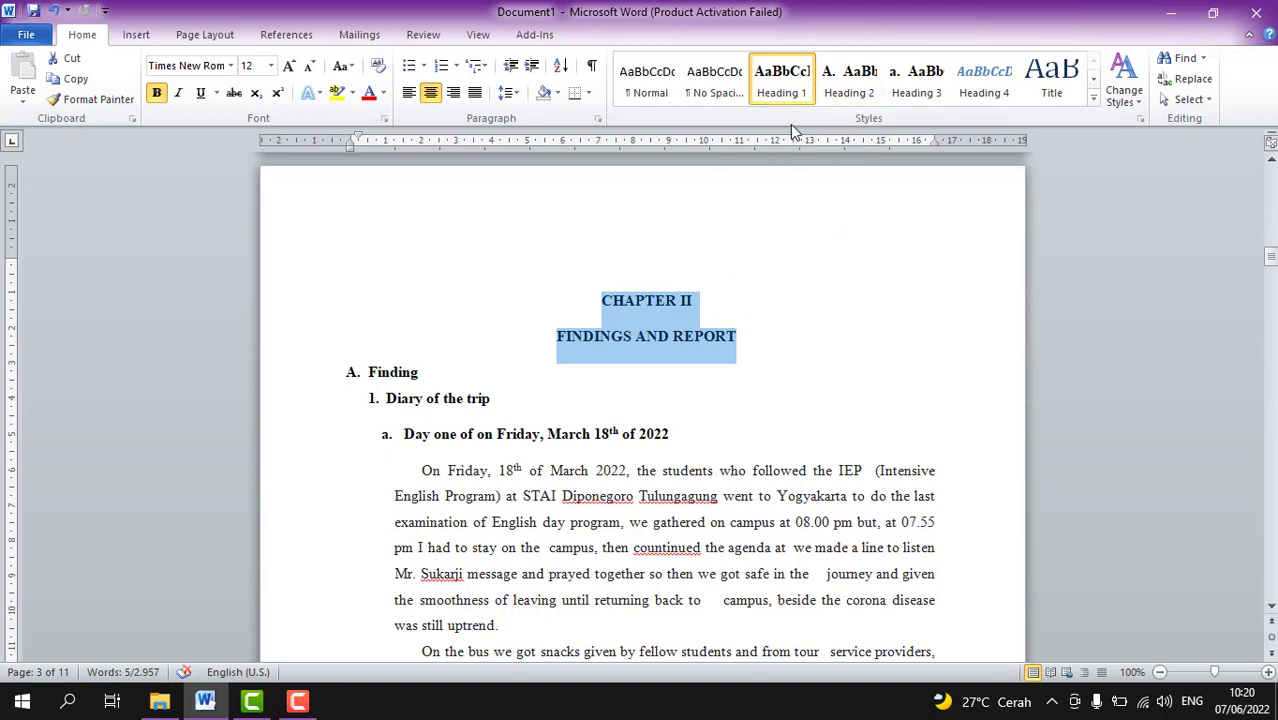
pyautogui.click(585, 303)
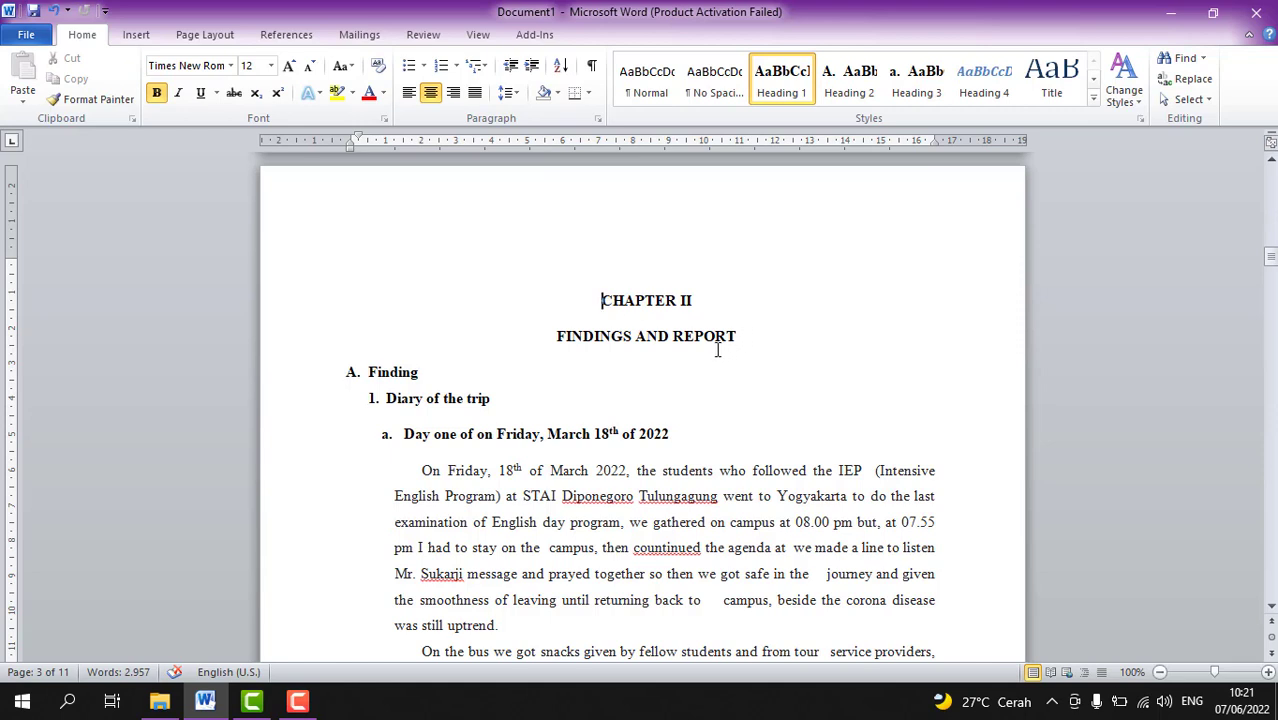
pyautogui.moveTo(600, 302); pyautogui.dragTo(740, 336)
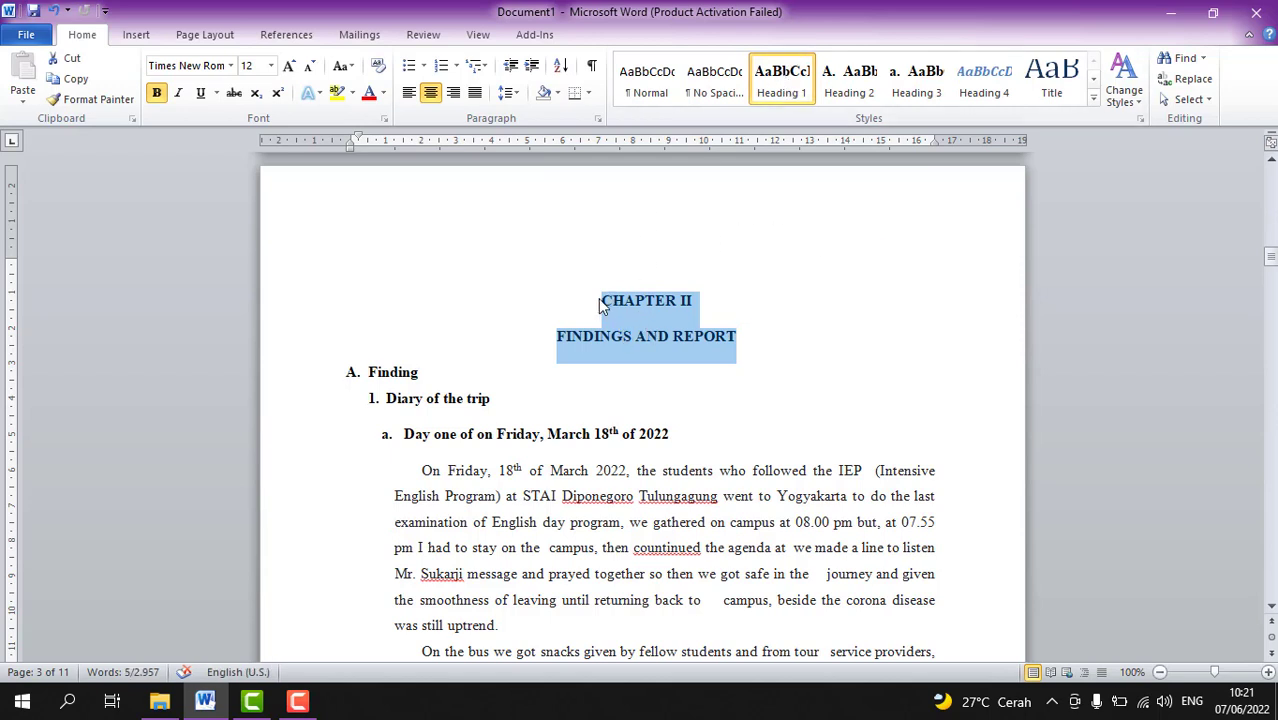
pyautogui.click(785, 78)
# - Apply the Heading 2 style to the "Finding" heading and select the "Diary of the trip" heading below it
pyautogui.click(420, 371)
pyautogui.click(333, 370)
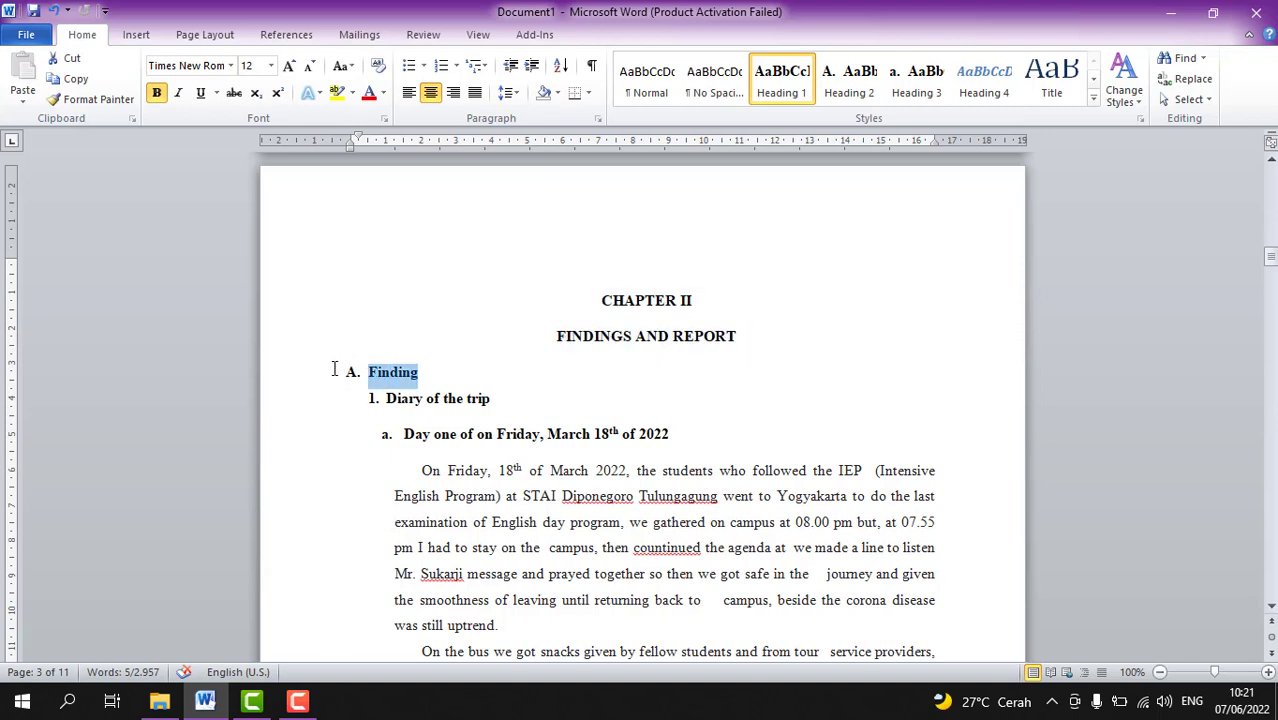
pyautogui.hotkey('ctrl', 'alt', '2')
pyautogui.click(389, 371)
pyautogui.moveTo(421, 371); pyautogui.dragTo(365, 371)
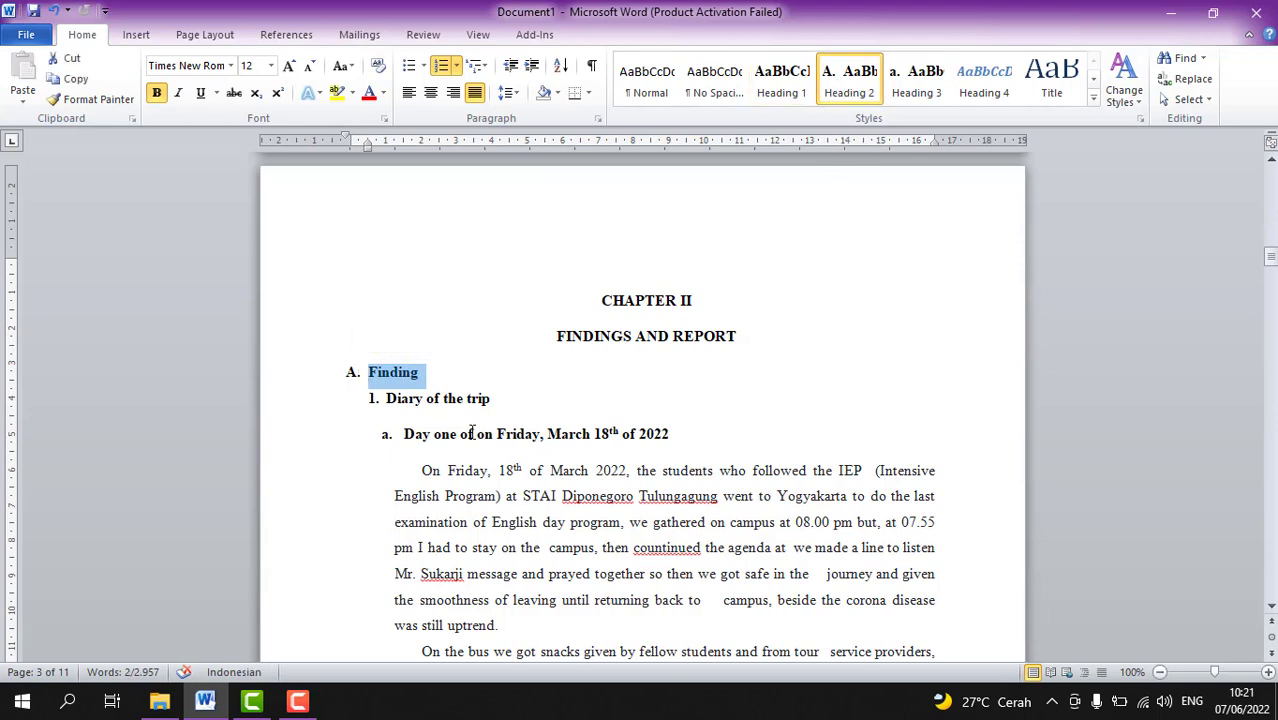
pyautogui.moveTo(495, 398); pyautogui.dragTo(415, 405)
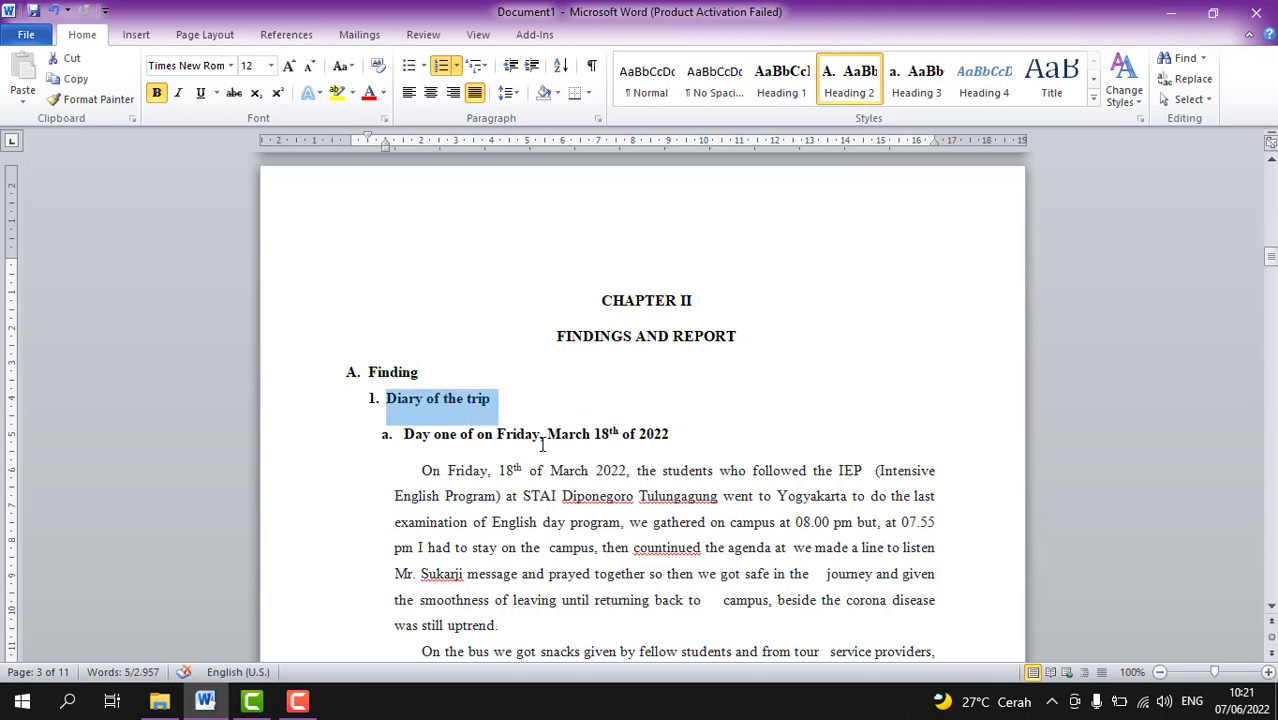
# - Apply the Heading 3 style to the "Day one of on Friday, March 18th of 2022" heading
pyautogui.moveTo(679, 436); pyautogui.dragTo(398, 451)
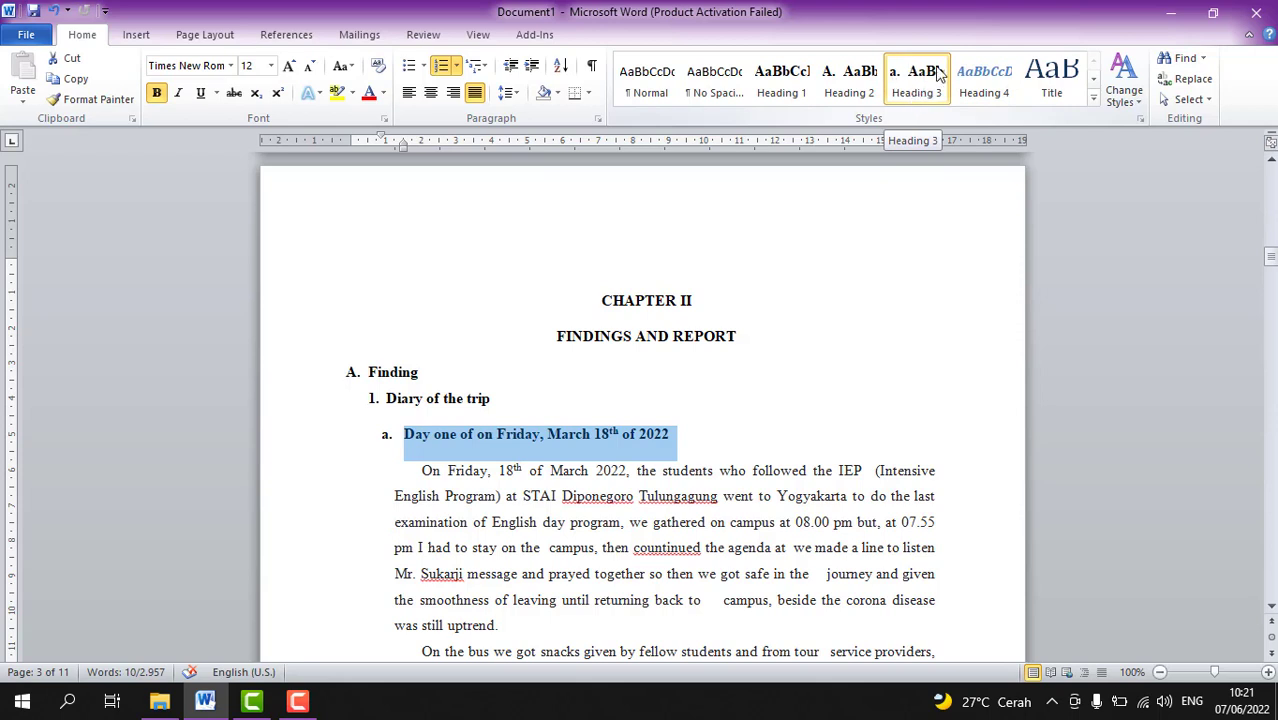
pyautogui.rightClick(913, 91)
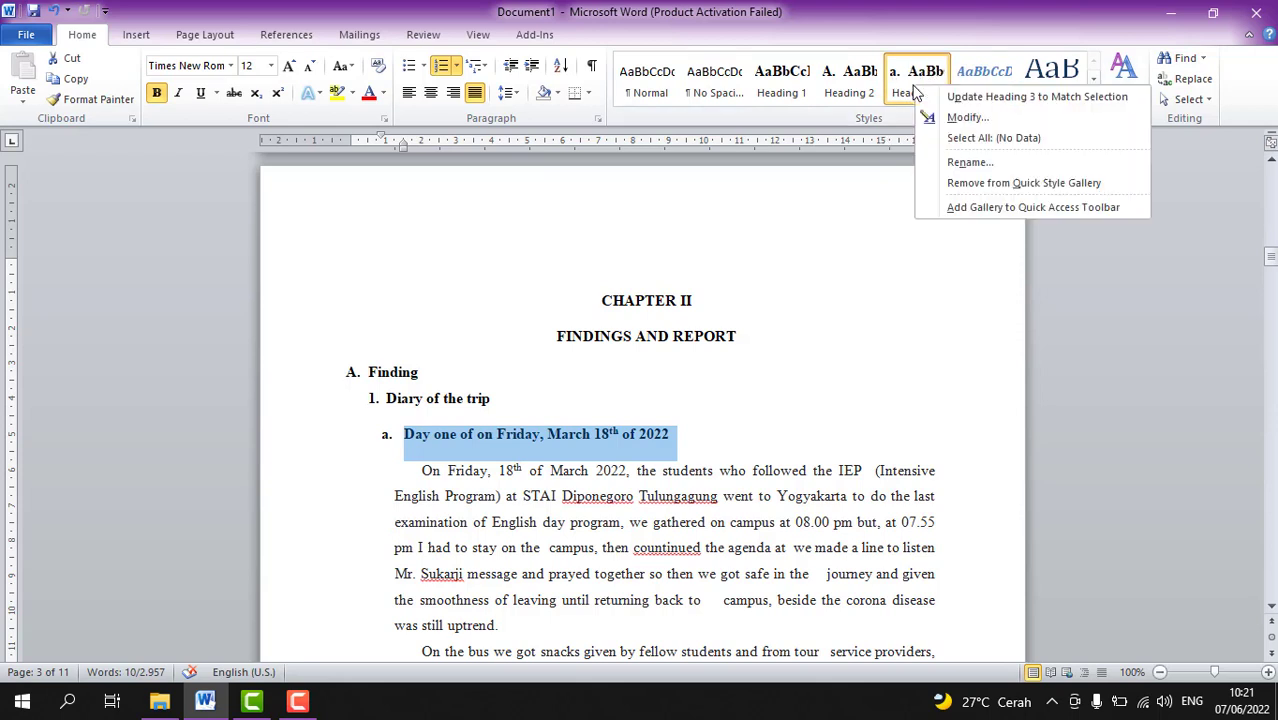
pyautogui.click(840, 247)
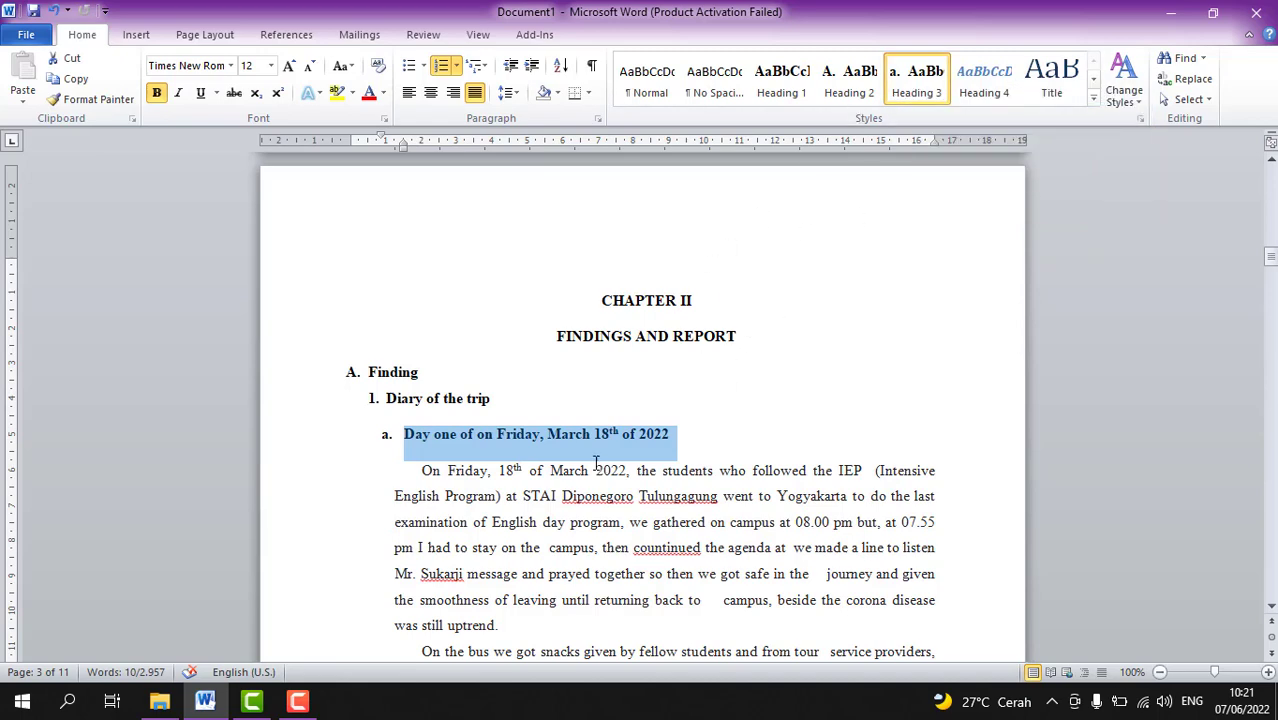
# - Apply the Heading 3 style to the "Day two on Saturday, 19th of March 2022" heading
pyautogui.scroll(-6, 600, 465)
pyautogui.scroll(-2, 478, 476)
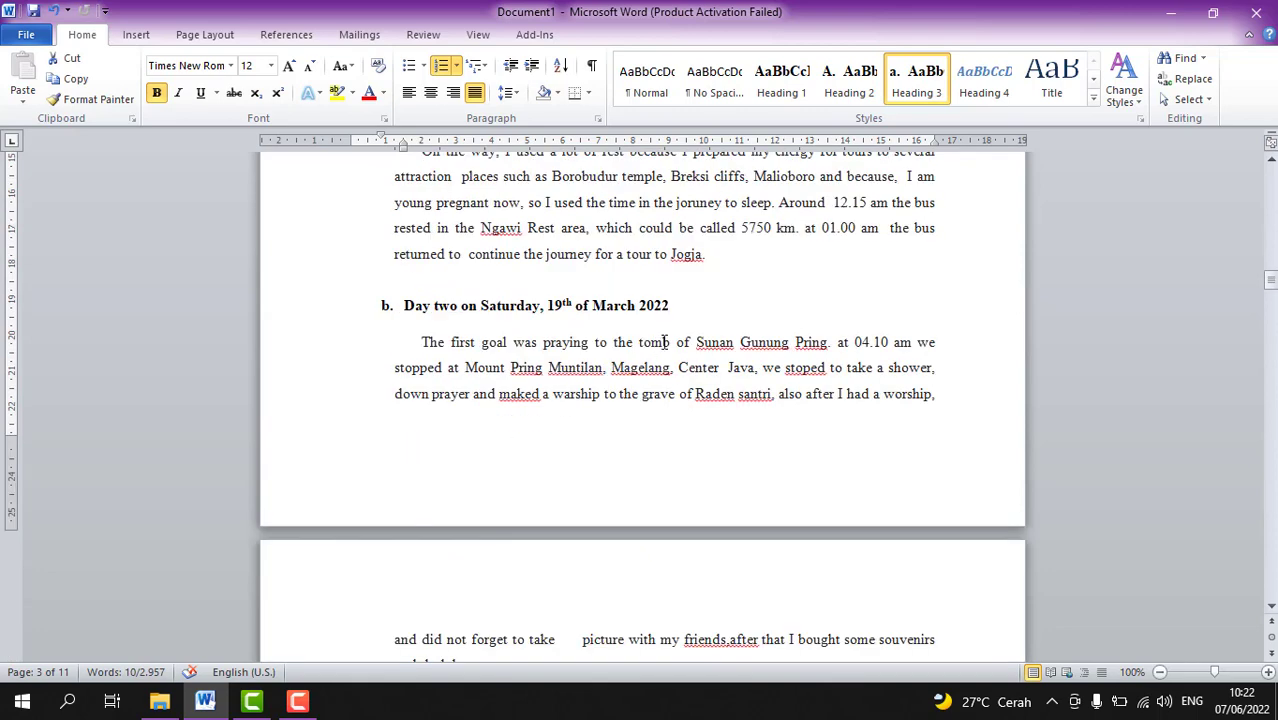
pyautogui.moveTo(689, 312); pyautogui.dragTo(359, 285)
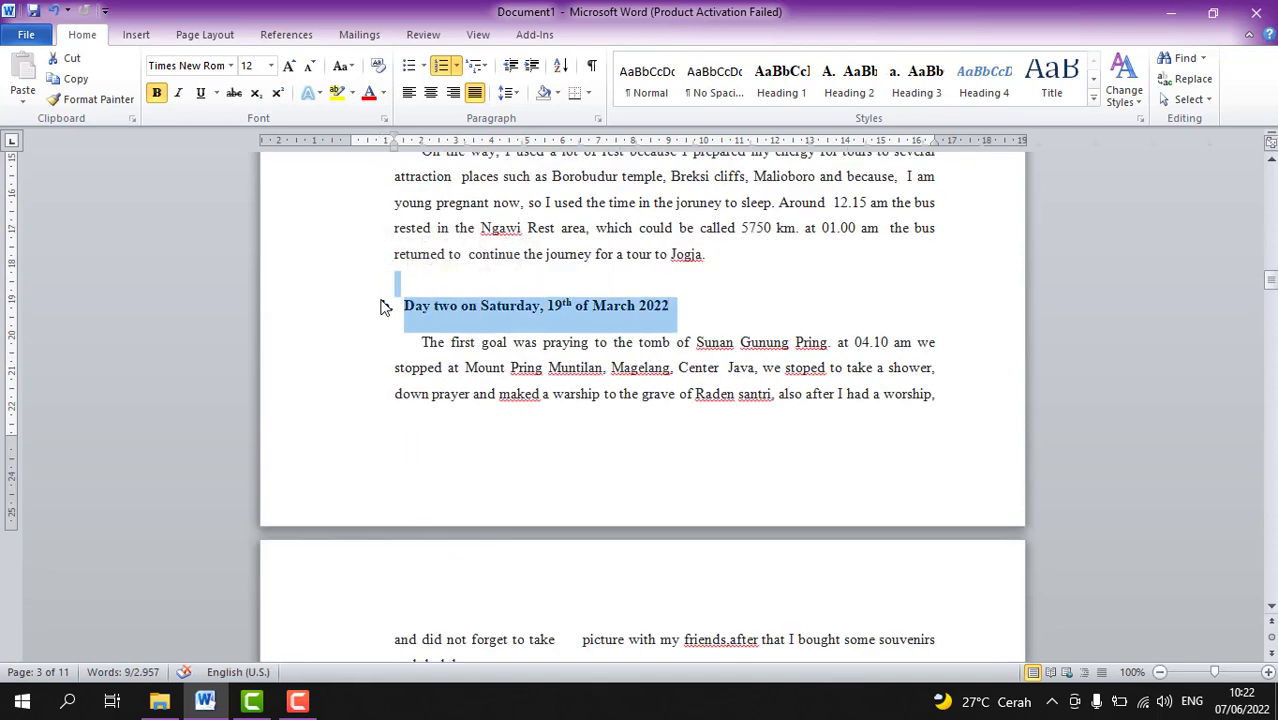
pyautogui.click(431, 308)
pyautogui.moveTo(689, 308); pyautogui.dragTo(395, 306)
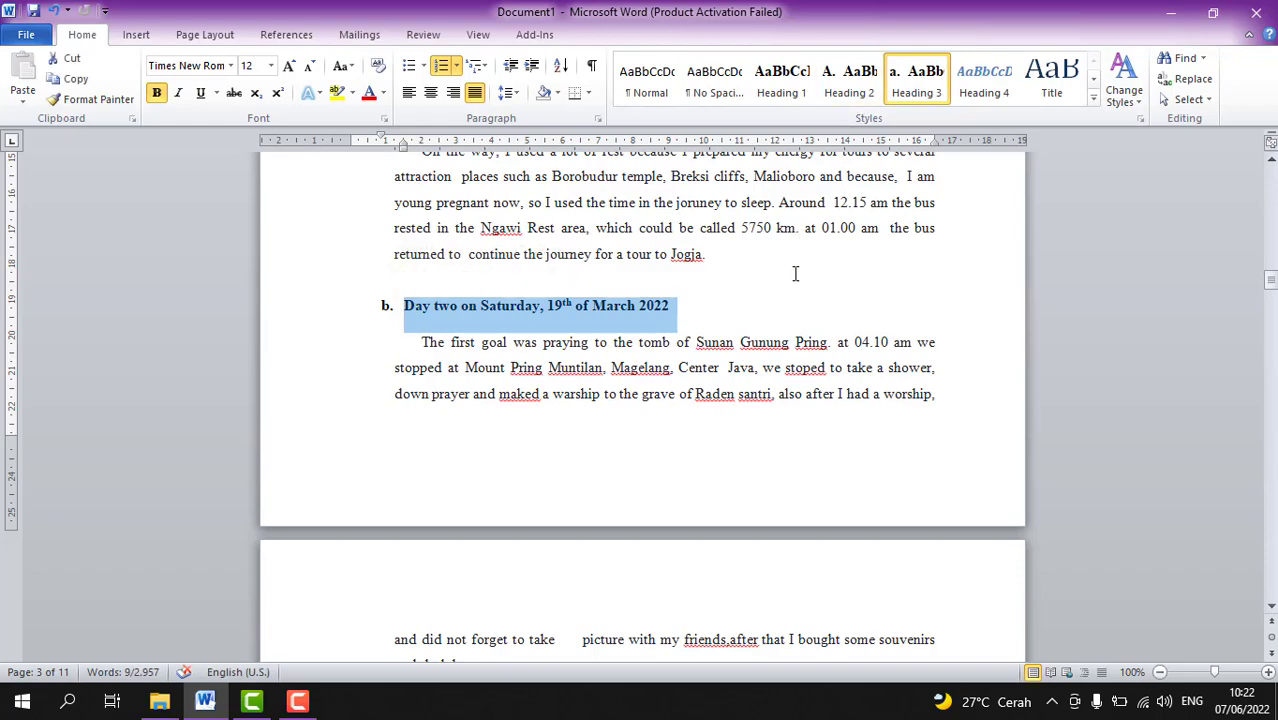
# - Apply the Heading 2 style to the "Description Of Tourism Places" heading on page 6
pyautogui.scroll(-20, 796, 272)
pyautogui.scroll(-20, 792, 280)
pyautogui.scroll(-8, 792, 280)
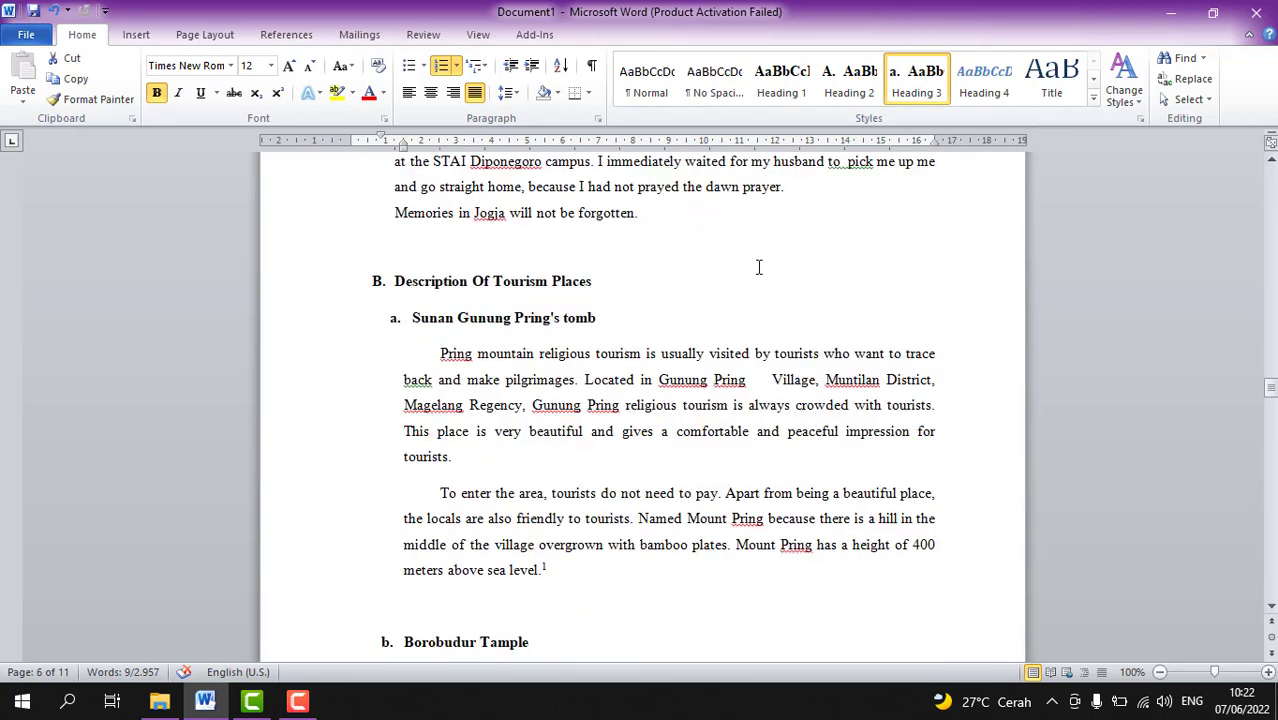
pyautogui.moveTo(596, 281); pyautogui.dragTo(465, 262)
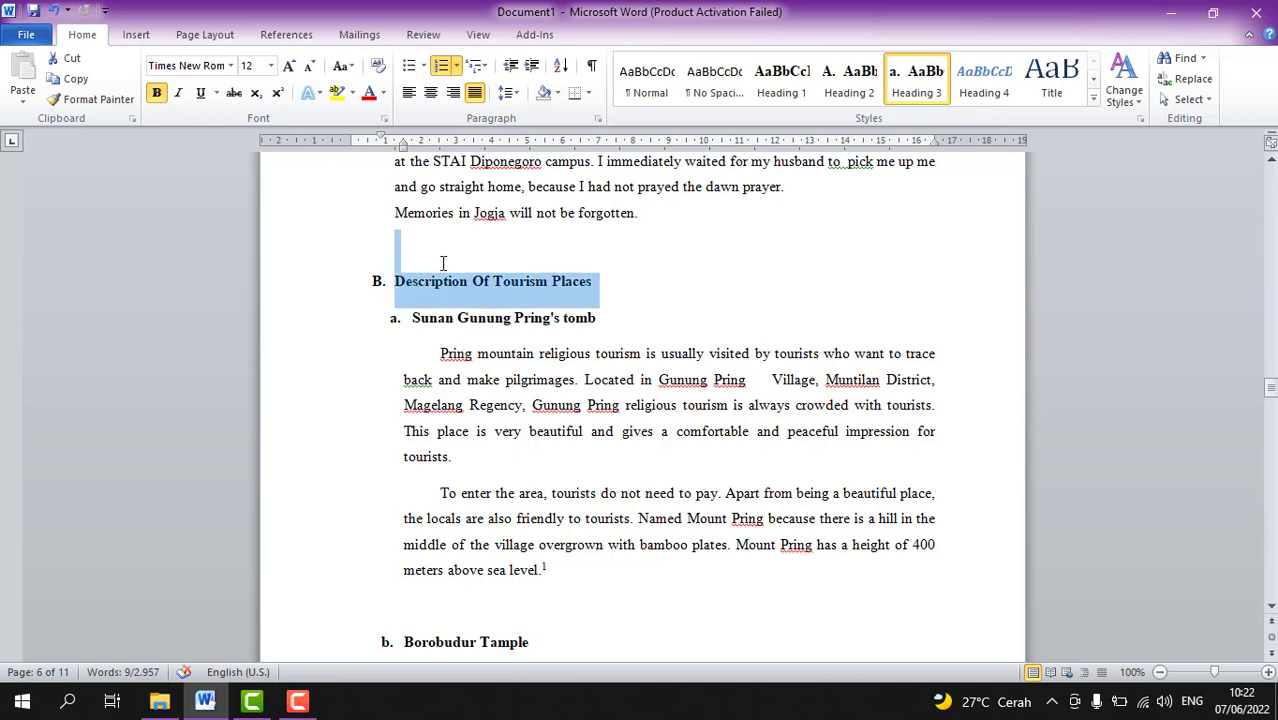
pyautogui.click(331, 279)
pyautogui.click(845, 78)
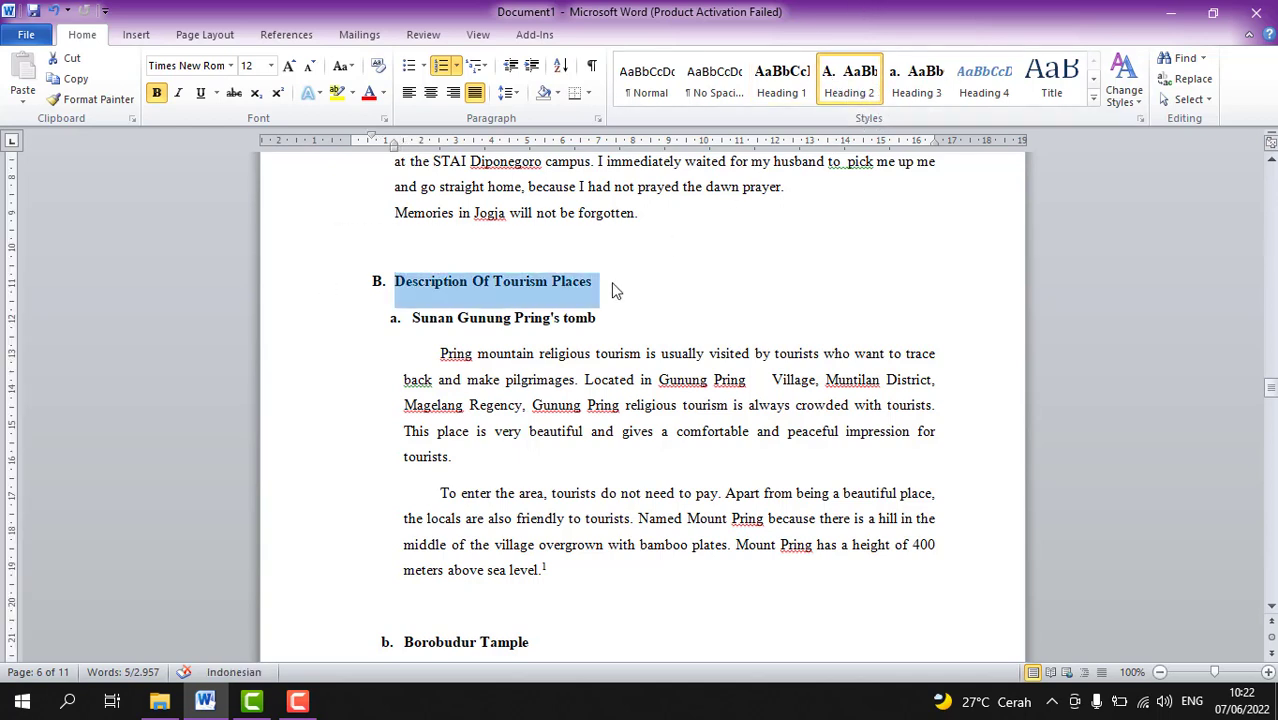
# - Apply the Heading 3 style to the "Sunan Gunung Pring's tomb" and "Borobudur Tample" subheadings
pyautogui.moveTo(606, 323); pyautogui.dragTo(562, 281)
pyautogui.click(608, 322)
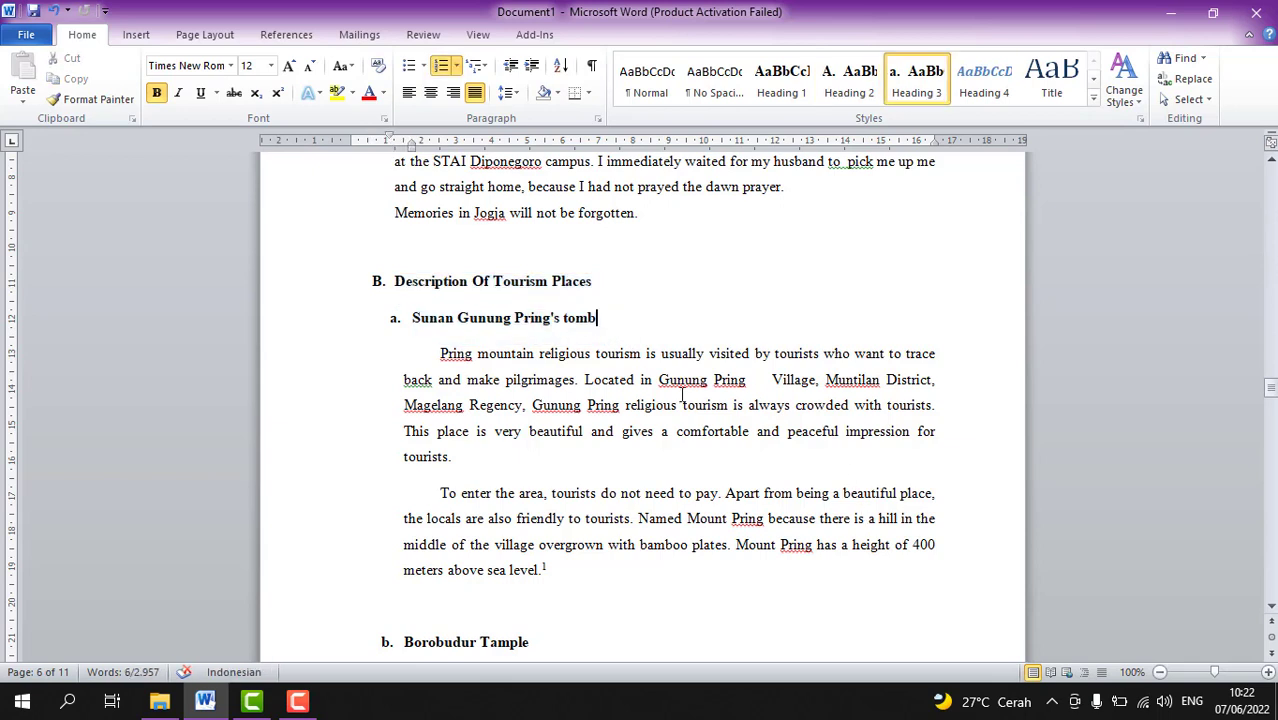
pyautogui.moveTo(607, 319); pyautogui.dragTo(387, 319)
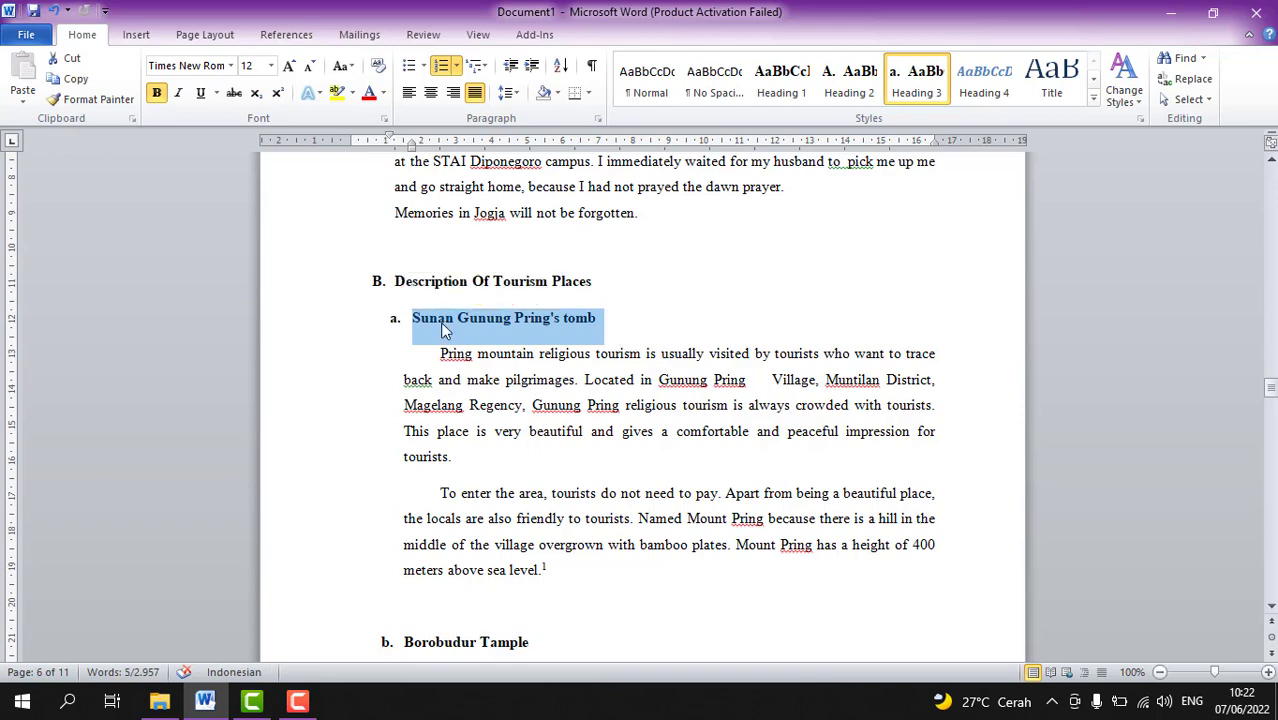
pyautogui.scroll(-4, 445, 335)
pyautogui.moveTo(536, 333); pyautogui.dragTo(379, 322)
# - Apply the Heading 3 style to the "Breksi Cliffs" and "Malioboro" subheadings on page 7
pyautogui.scroll(-2, 602, 382)
pyautogui.scroll(-5, 602, 382)
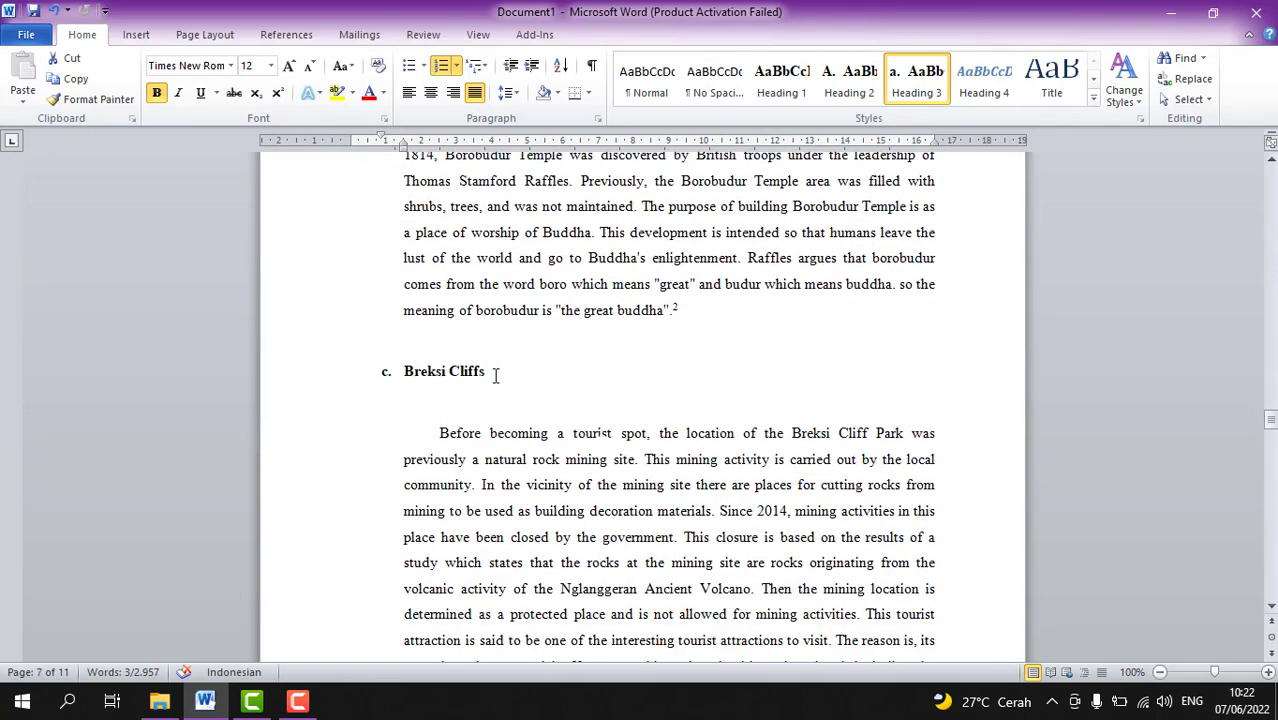
pyautogui.moveTo(495, 375); pyautogui.dragTo(359, 371)
pyautogui.scroll(-7, 610, 453)
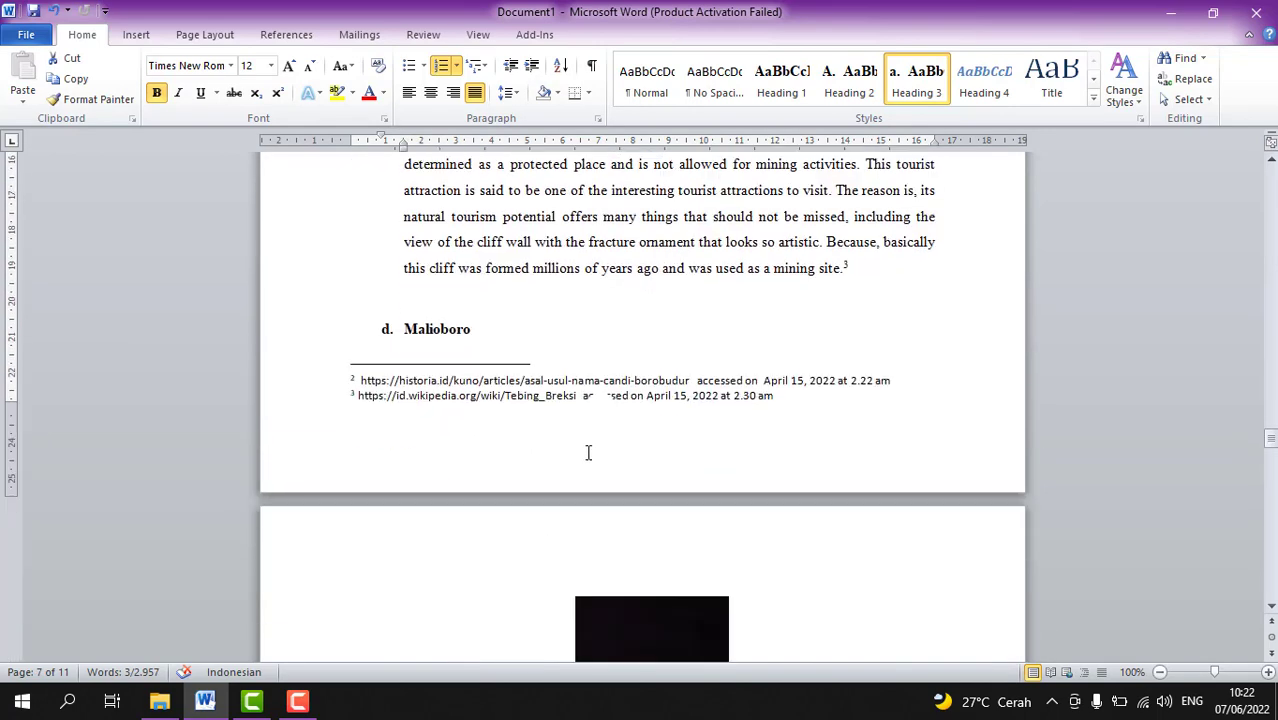
pyautogui.moveTo(428, 333); pyautogui.dragTo(359, 323)
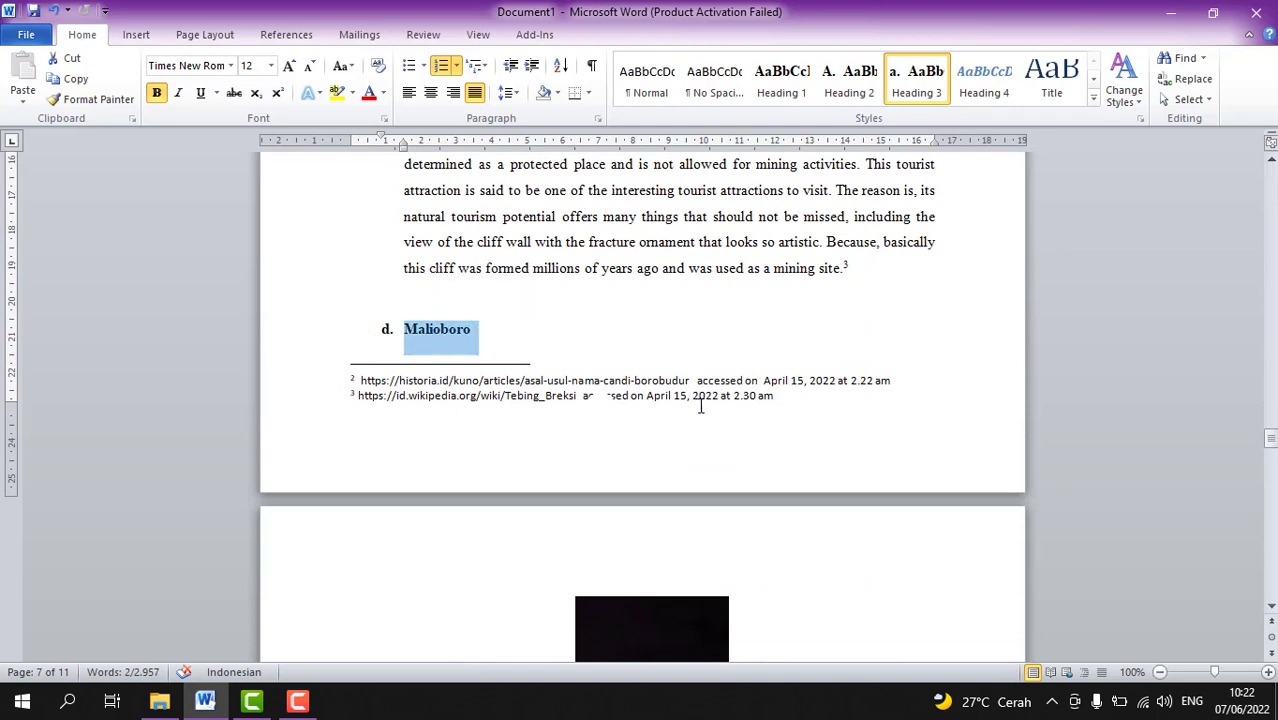
# - Apply the Heading 2 style to "Report." and the Heading 3 style to "English Transcript of Vlog" on page 9
pyautogui.scroll(-9, 699, 403)
pyautogui.scroll(-9, 697, 412)
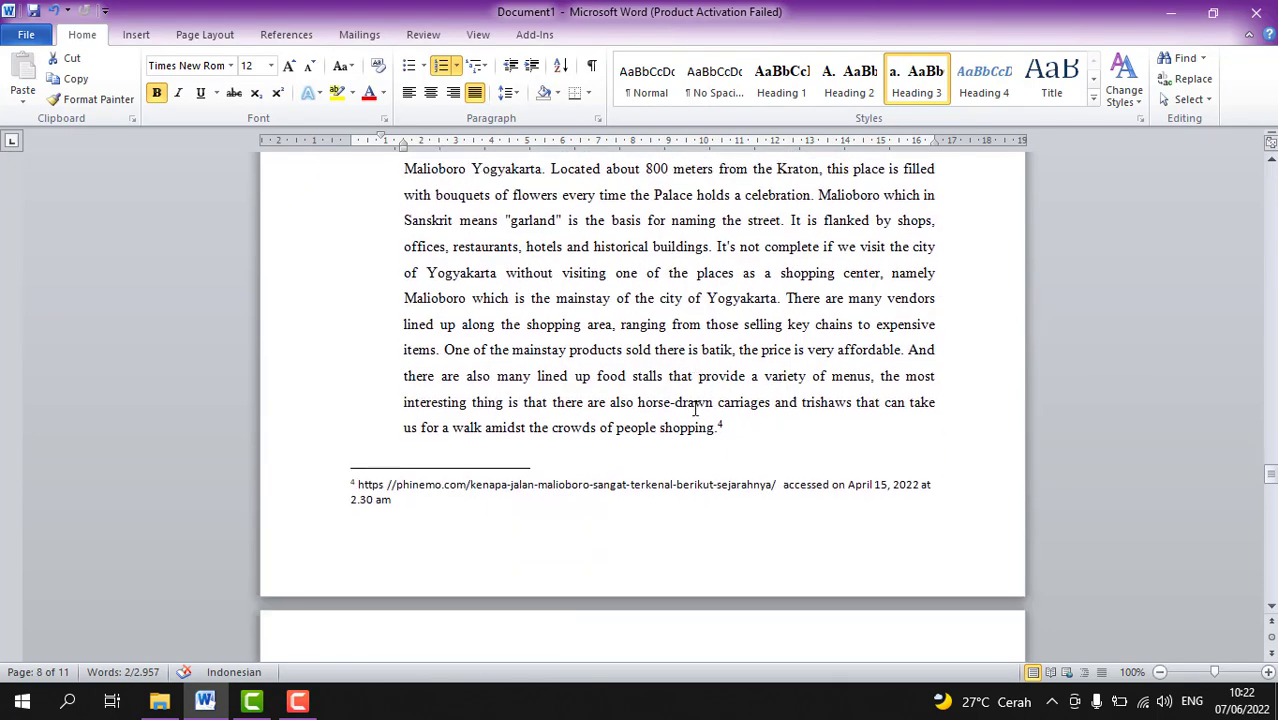
pyautogui.moveTo(463, 340); pyautogui.dragTo(348, 330)
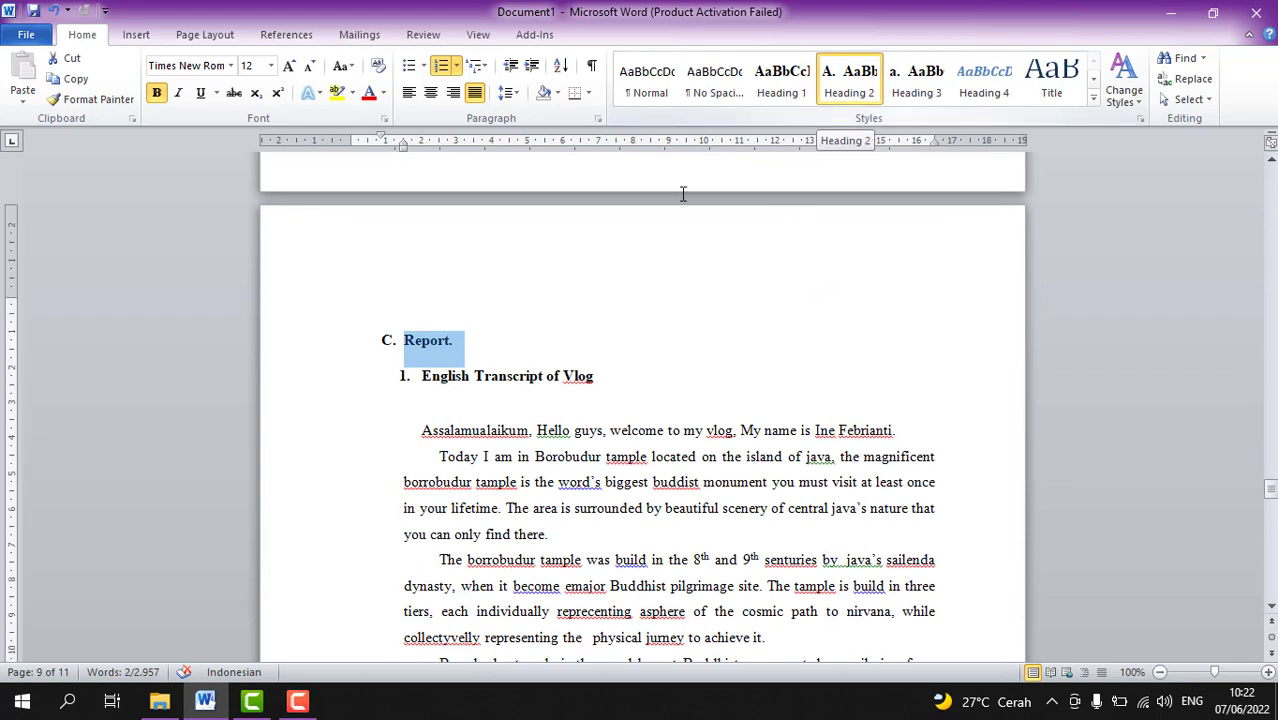
pyautogui.moveTo(570, 380); pyautogui.dragTo(410, 378)
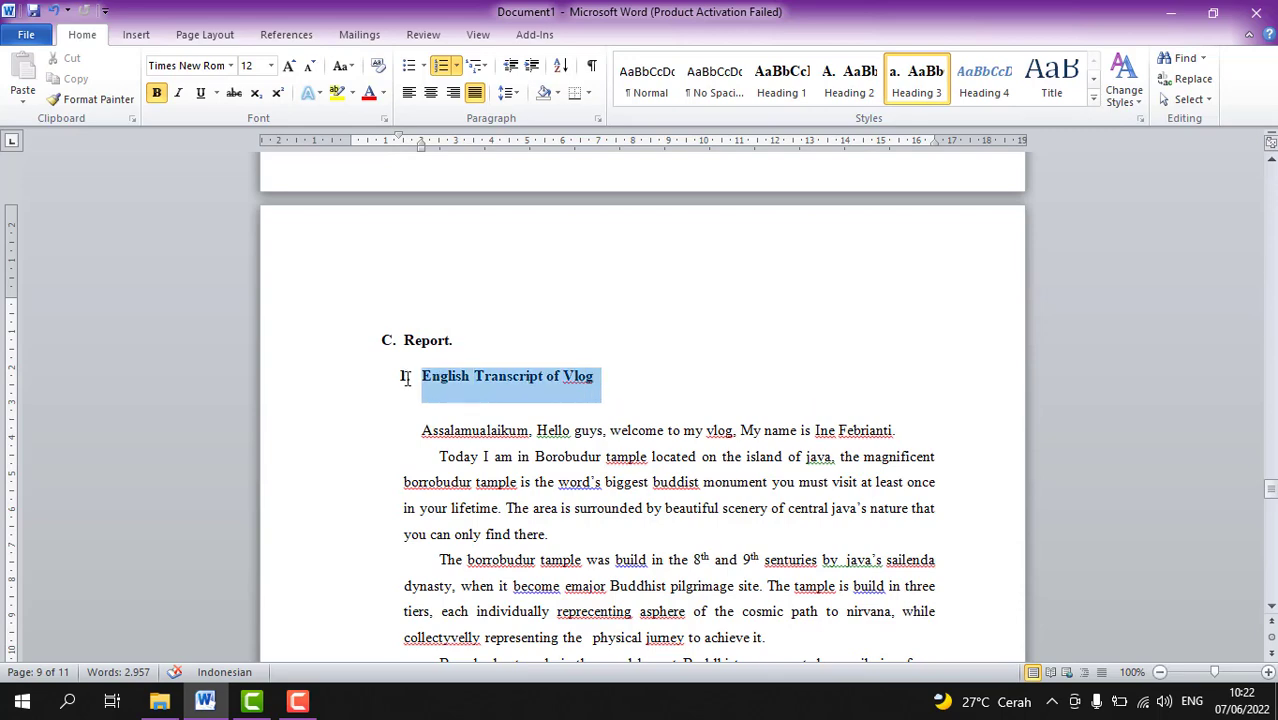
# - Apply the Heading 1 style to the two-line CHAPTER III CONCLUSSION AND SUGESSTON title on page 10
pyautogui.scroll(-15, 570, 430)
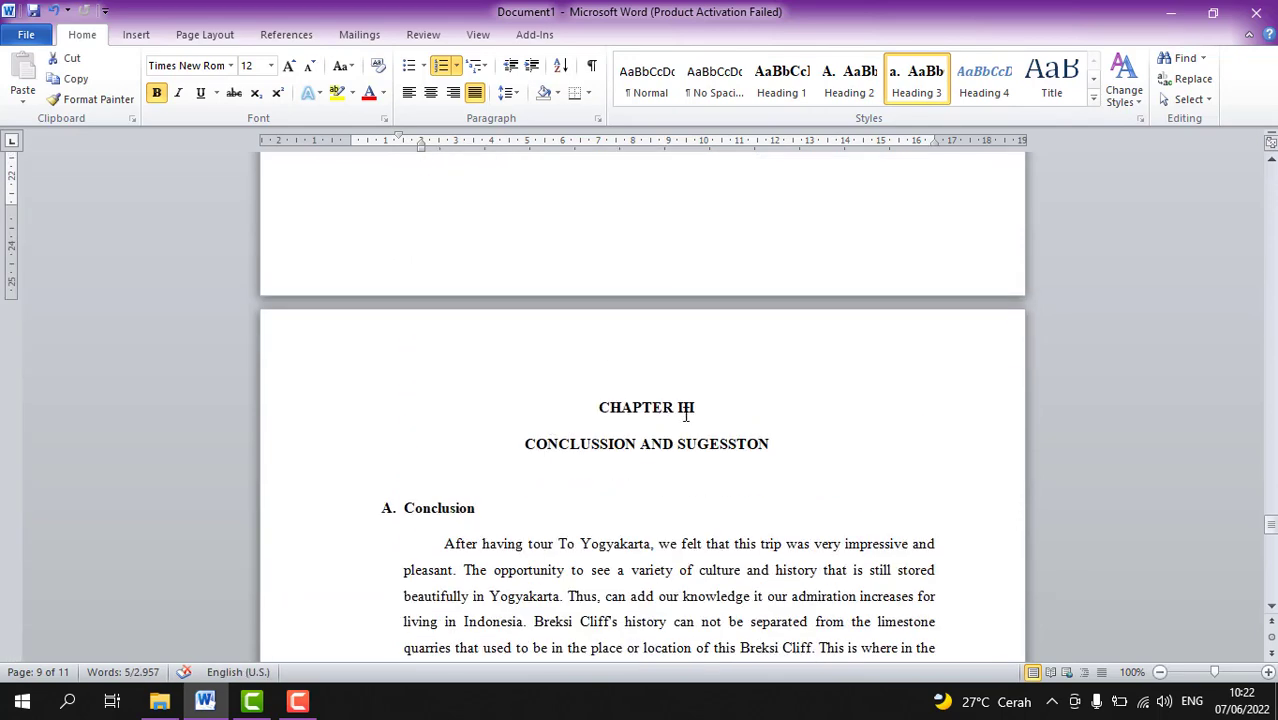
pyautogui.moveTo(696, 410); pyautogui.dragTo(766, 440)
pyautogui.click(602, 414)
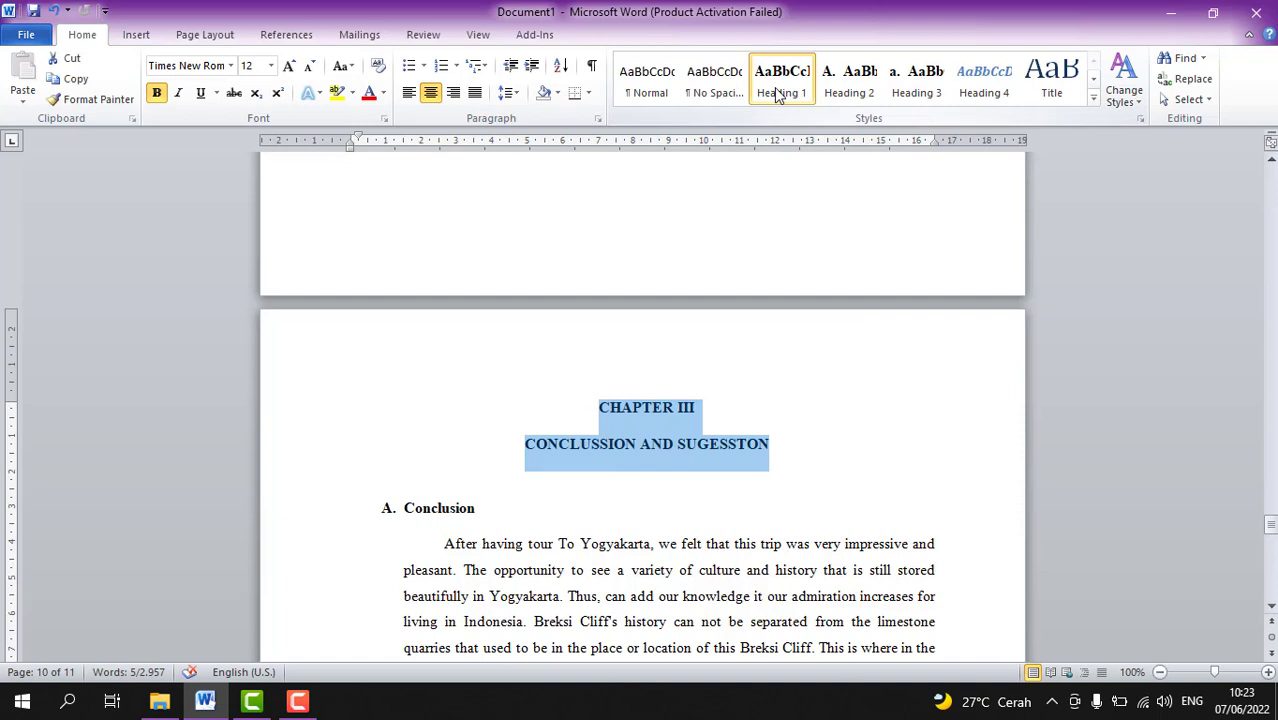
# - Apply the Heading 2 style to the "Conclusion" and "Suggestion" headings of Chapter III
pyautogui.scroll(-3, 418, 474)
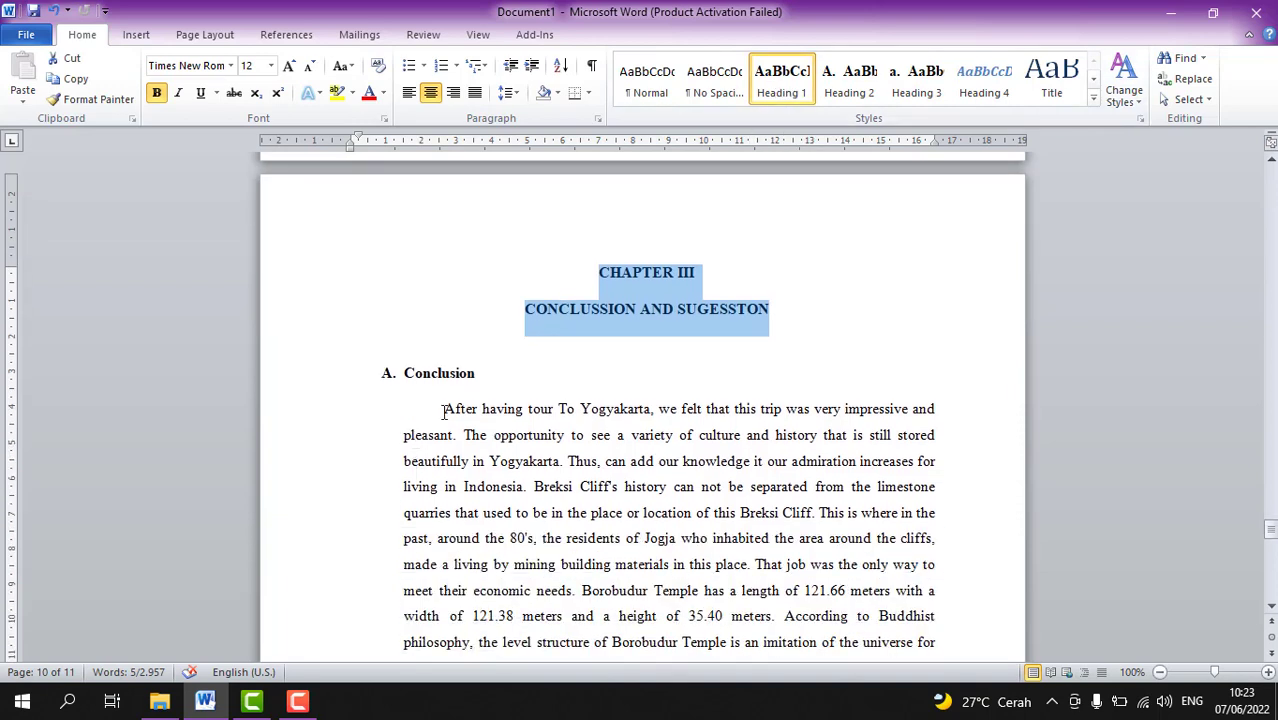
pyautogui.moveTo(486, 376); pyautogui.dragTo(395, 372)
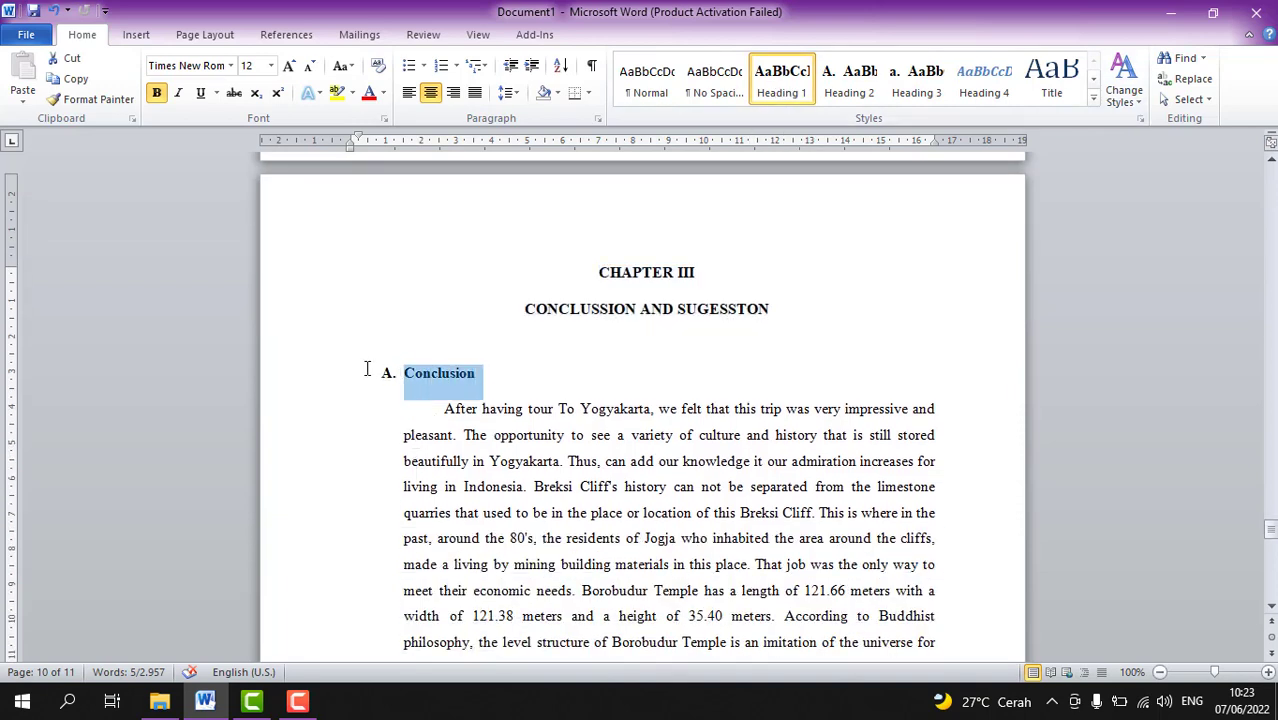
pyautogui.hotkey('ctrl', 'alt', '2')
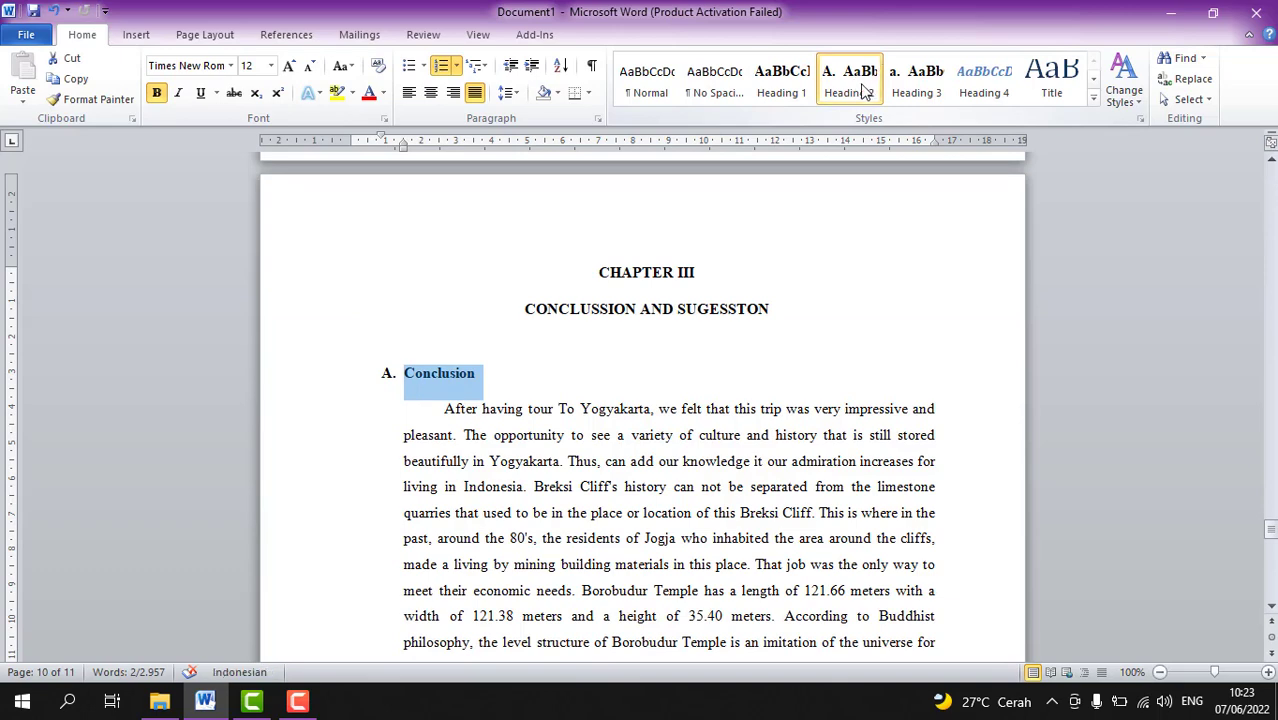
pyautogui.scroll(-10, 588, 535)
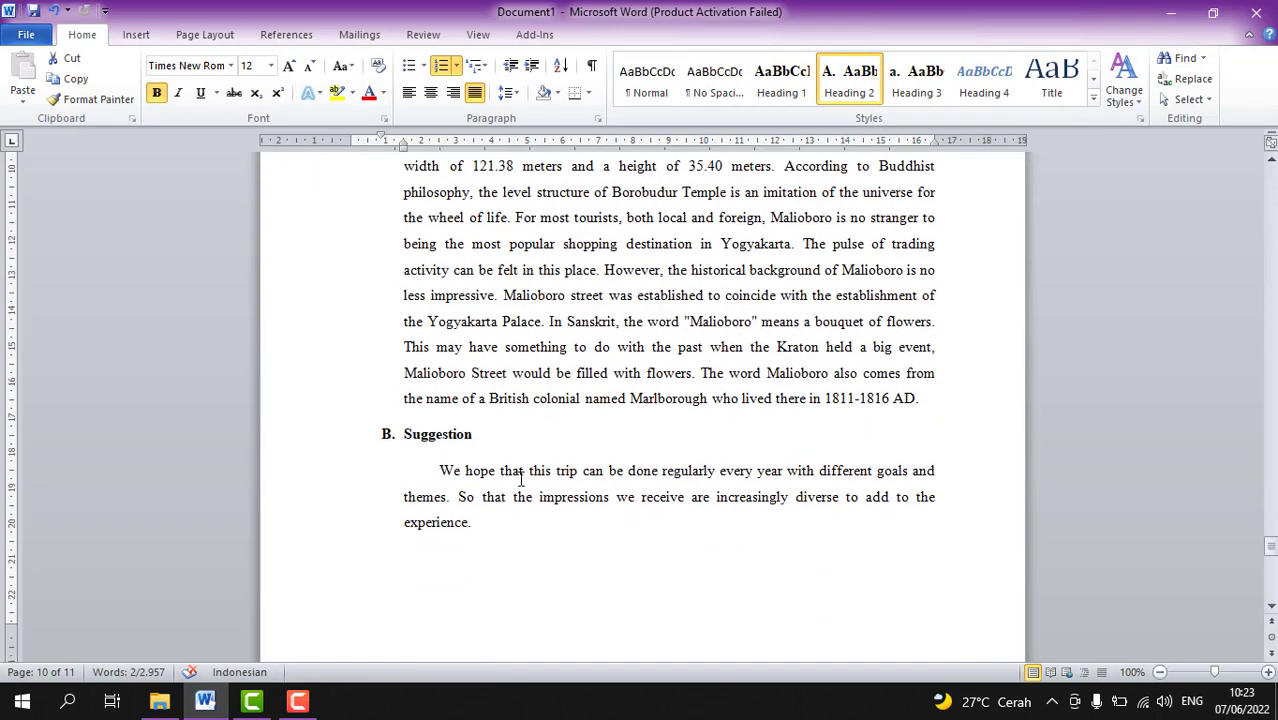
pyautogui.moveTo(477, 434); pyautogui.dragTo(345, 432)
pyautogui.hotkey('ctrl', 'alt', '2')
# - Apply the Heading 1 style to the REFERENCES title on the last page
pyautogui.scroll(-7, 829, 527)
pyautogui.scroll(-9, 829, 527)
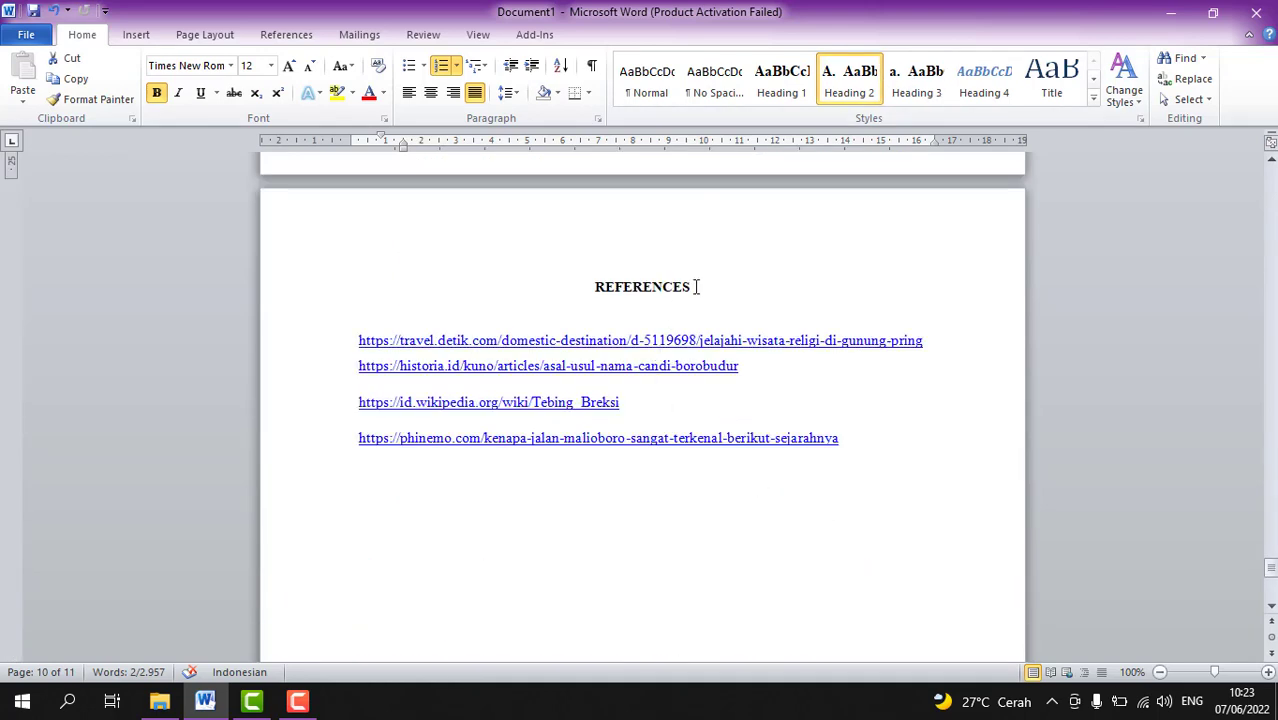
pyautogui.tripleClick(556, 294)
pyautogui.hotkey('ctrl', 'shift', 'n')
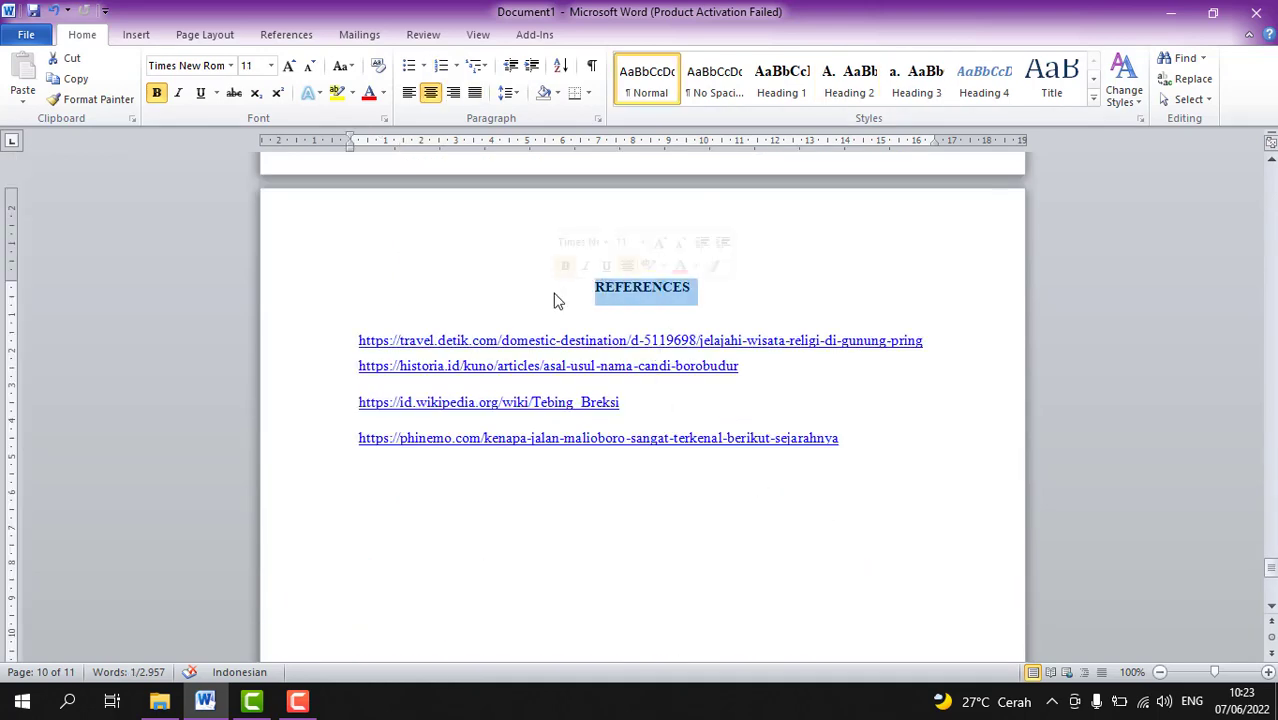
pyautogui.click(783, 82)
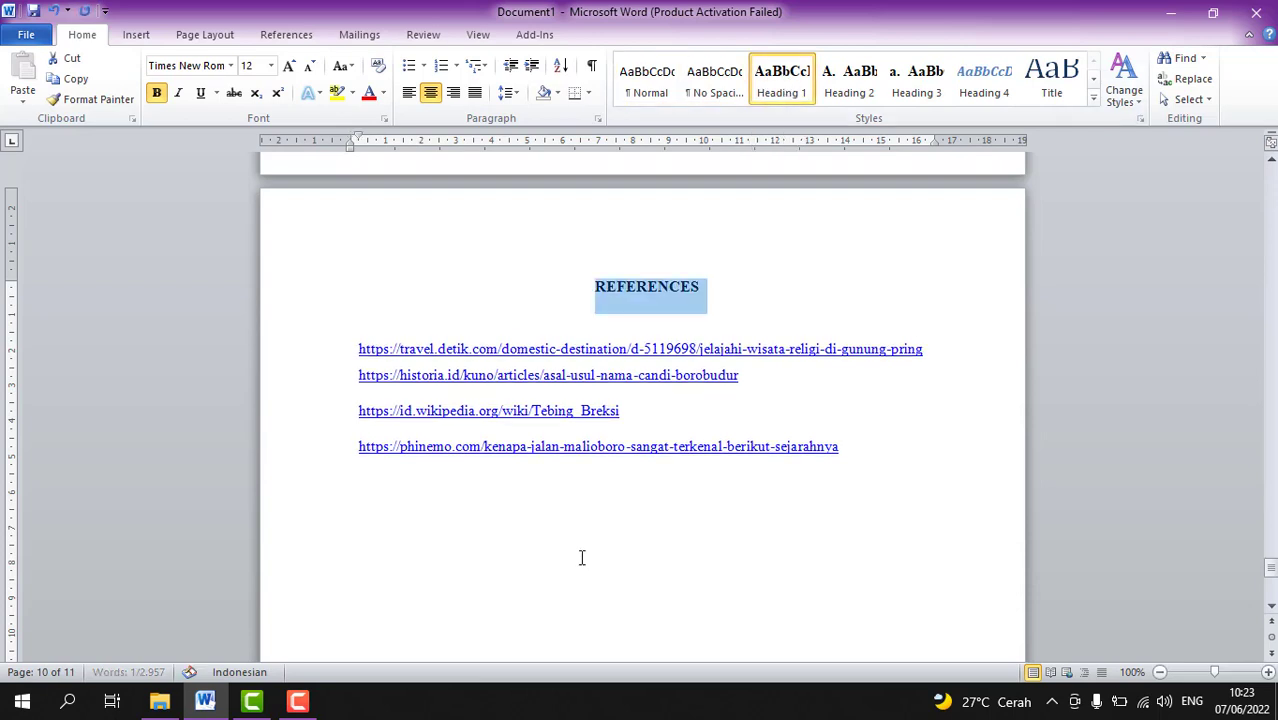
pyautogui.scroll(-8, 545, 585)
pyautogui.scroll(7, 543, 572)
pyautogui.click(779, 256)
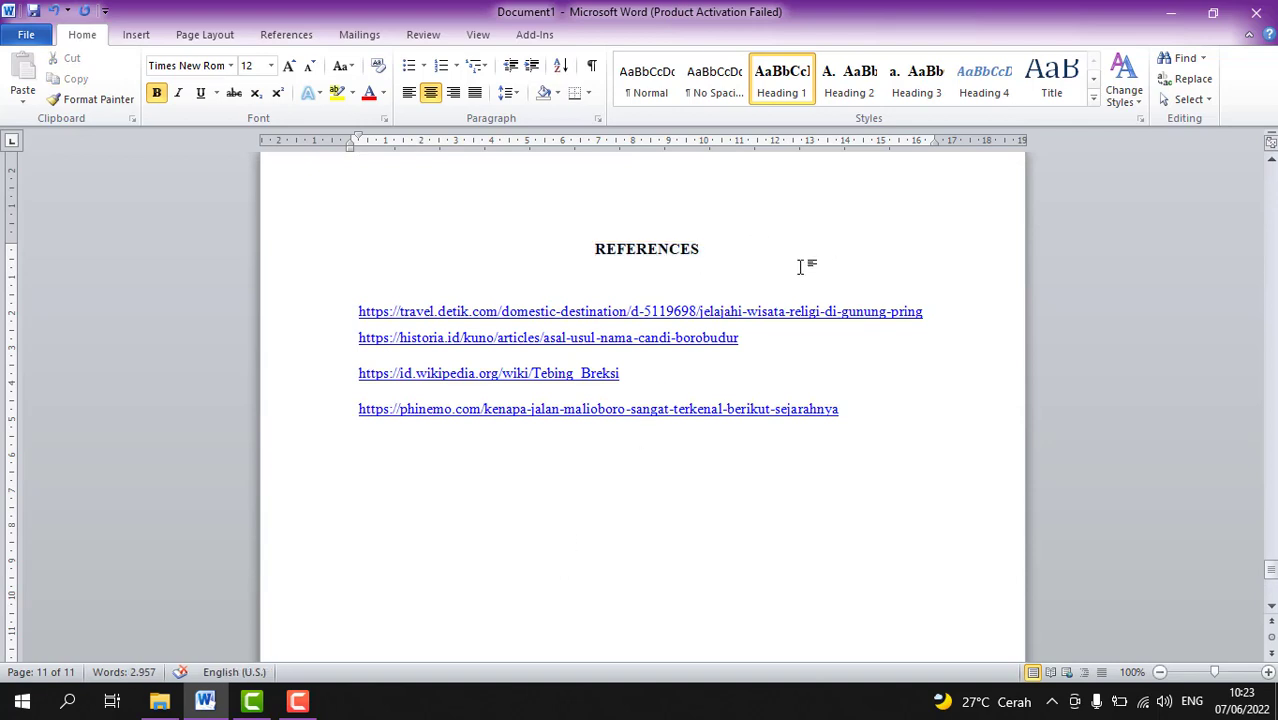
# - Insert a blank page before the CHAPTER I title and place the cursor on the new first page
pyautogui.scroll(8, 799, 278)
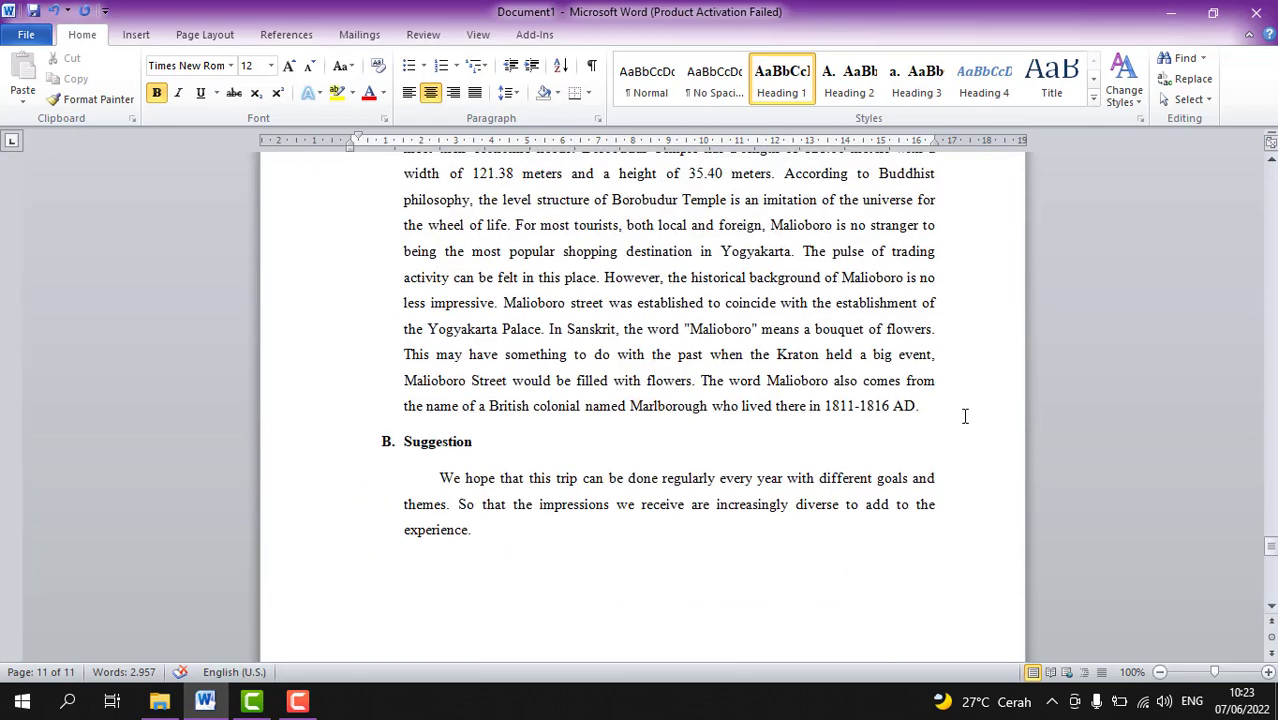
pyautogui.moveTo(1270, 548); pyautogui.dragTo(1262, 141)
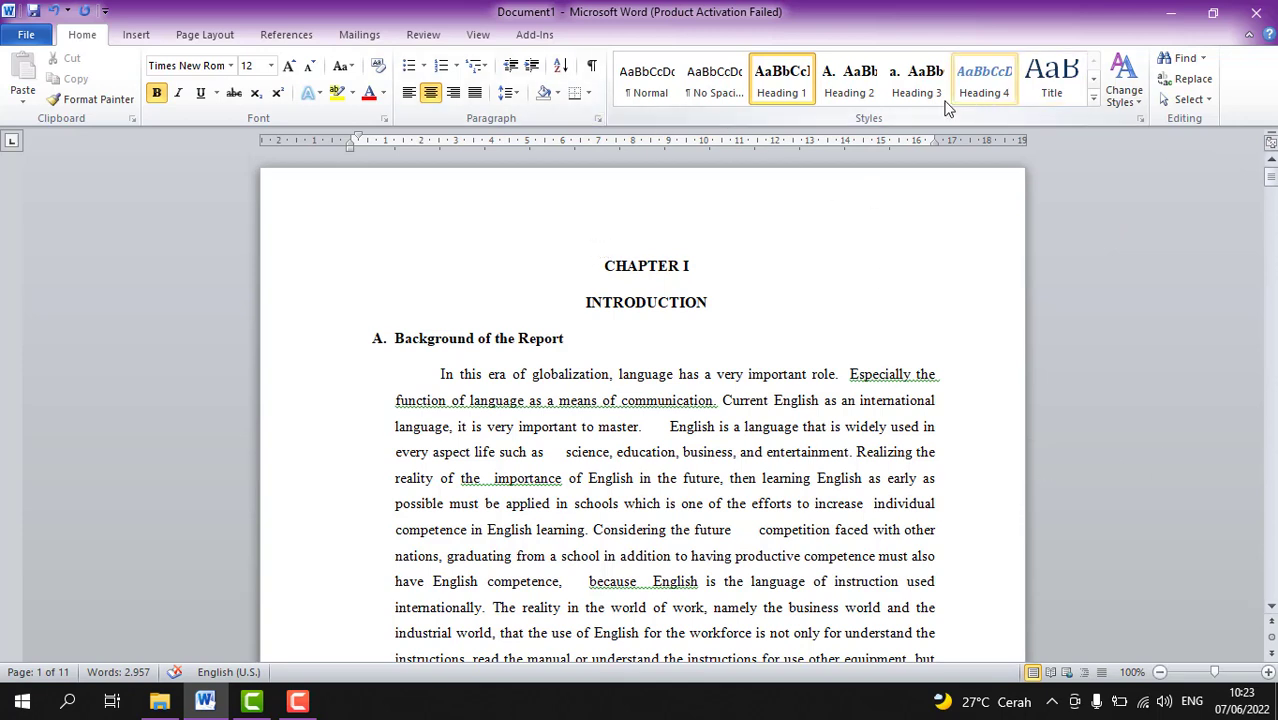
pyautogui.click(597, 258)
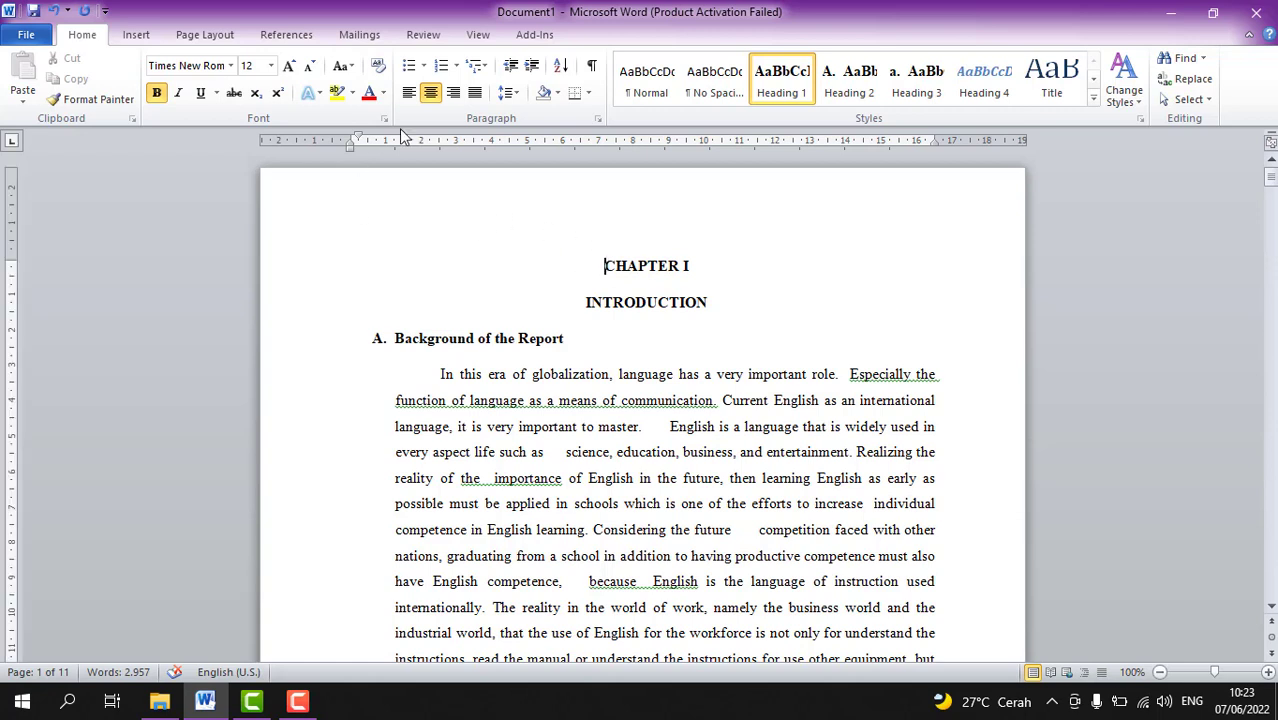
pyautogui.click(26, 39)
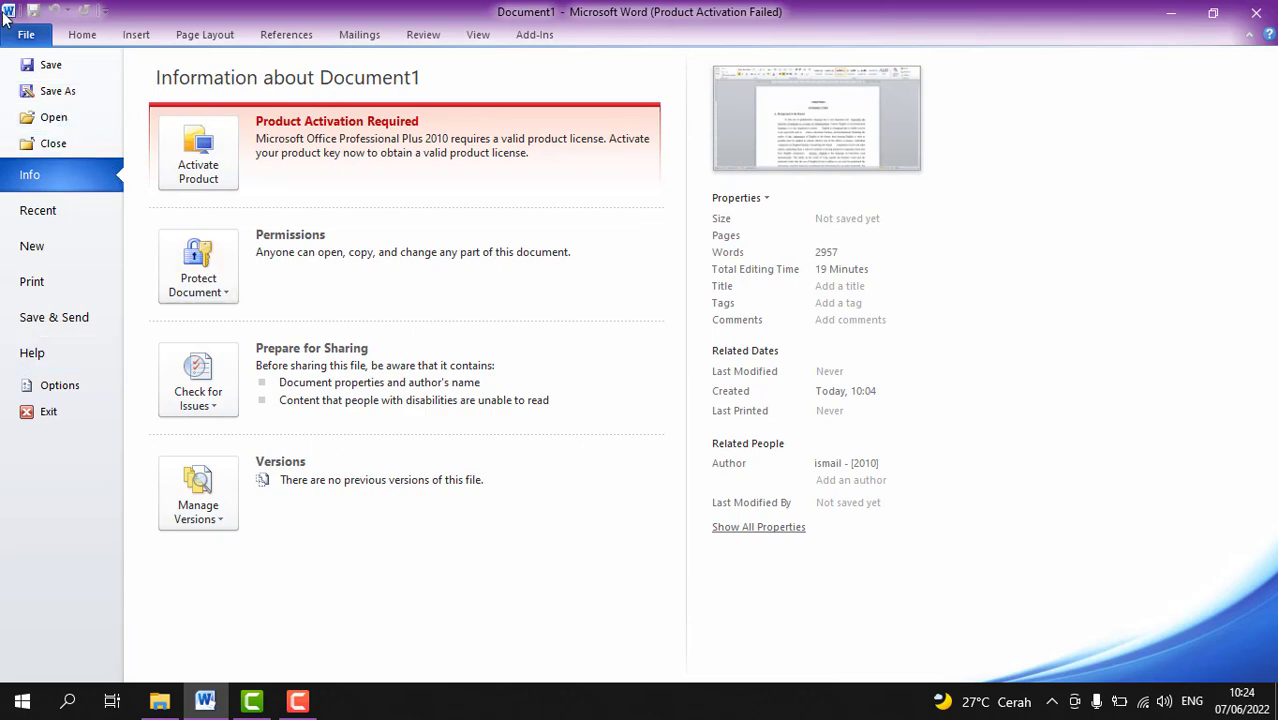
pyautogui.click(92, 40)
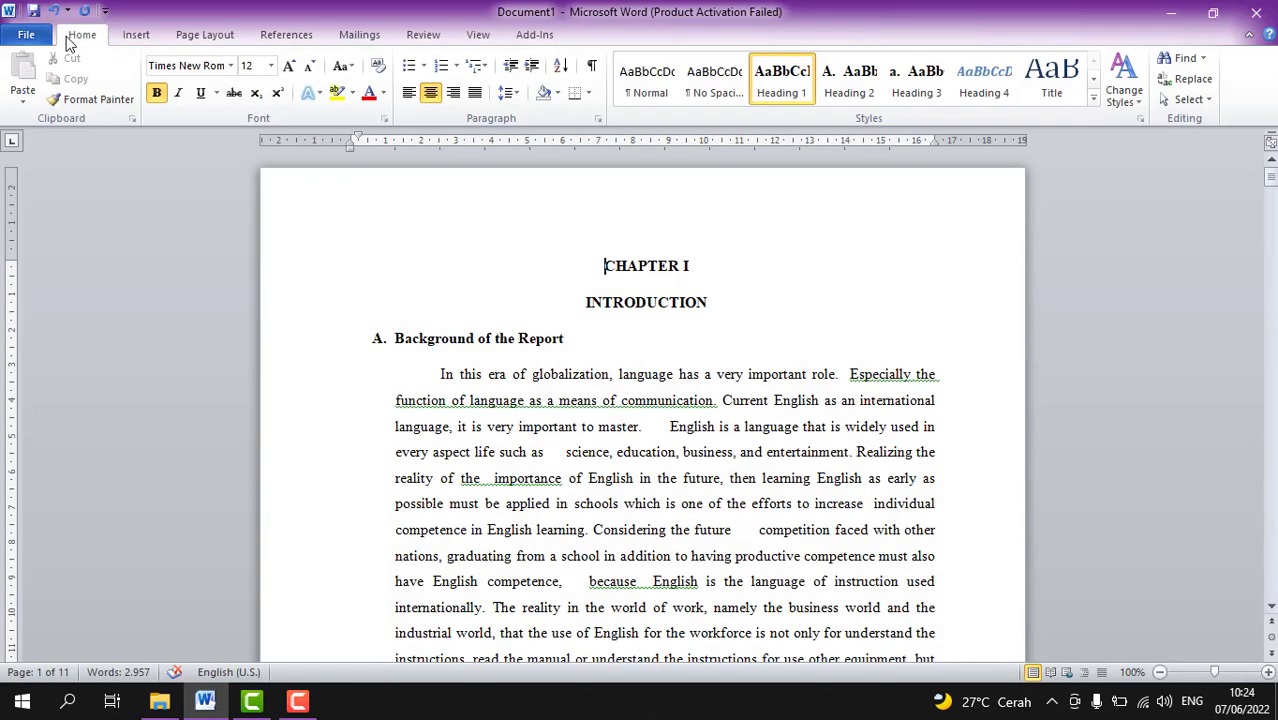
pyautogui.click(130, 38)
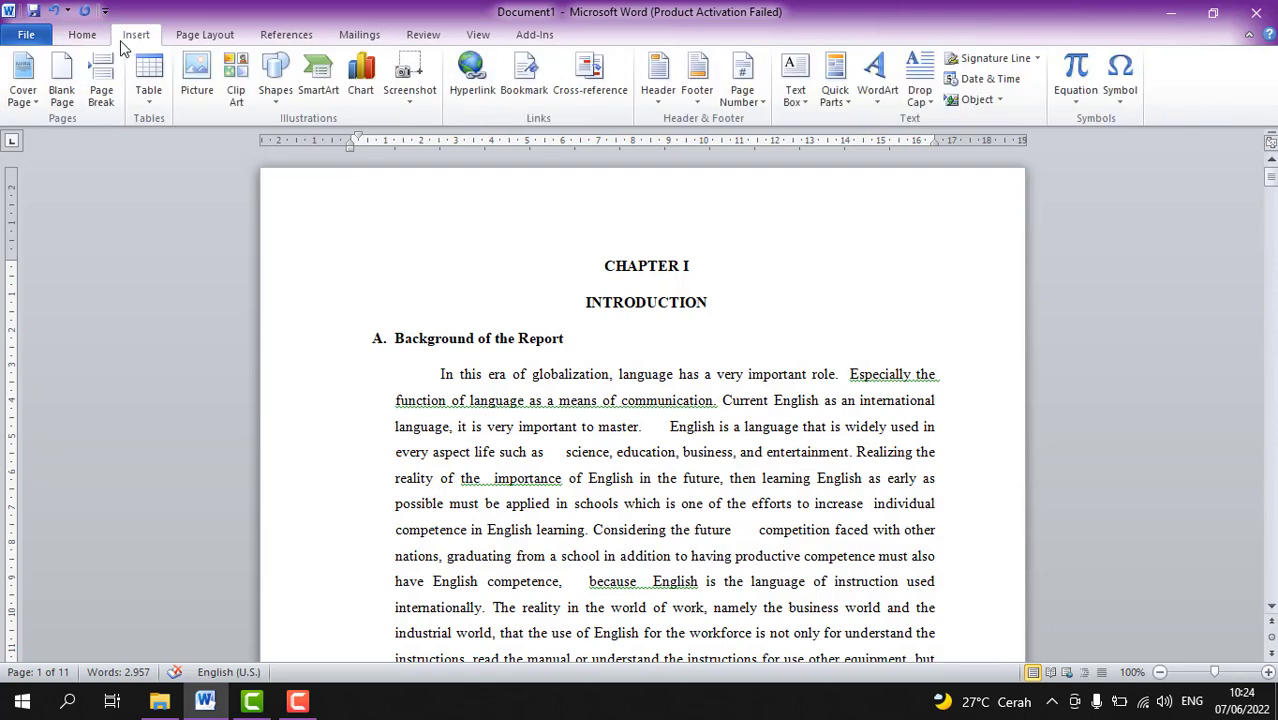
pyautogui.click(62, 92)
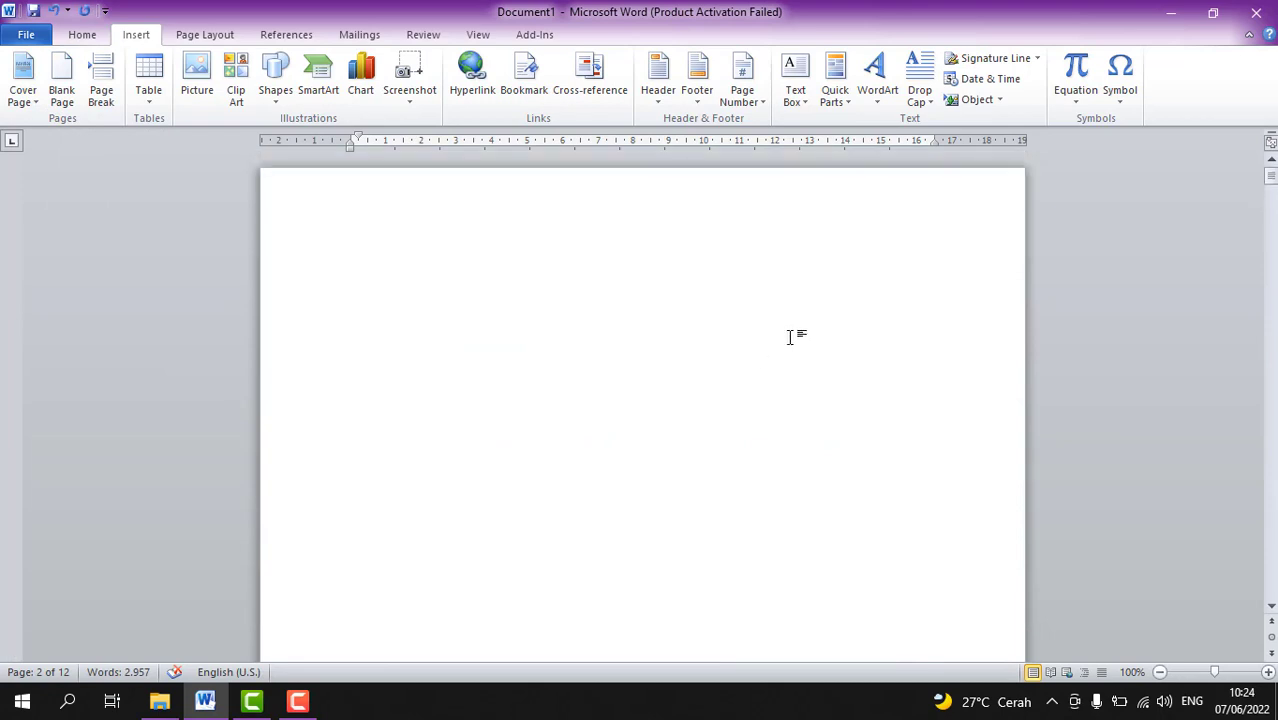
pyautogui.click(613, 292)
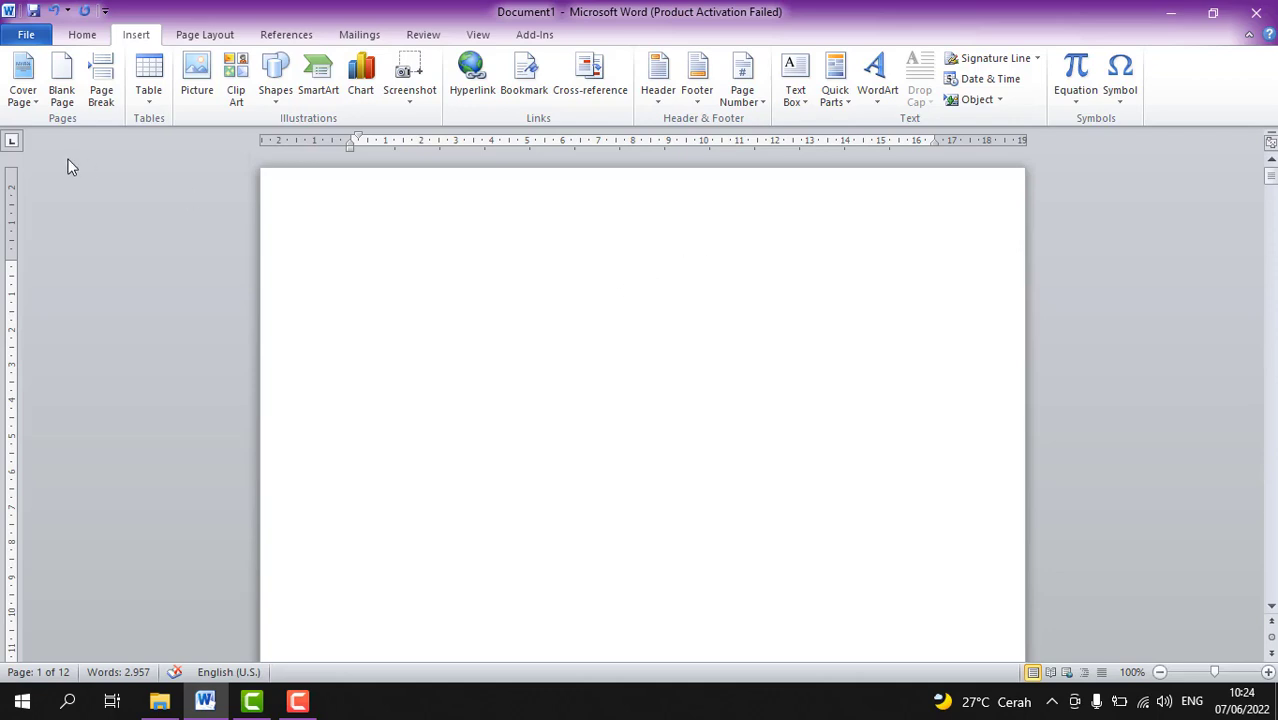
# - Insert an automatic table of contents in the Automatic Table 1 style on the blank first page
pyautogui.click(213, 40)
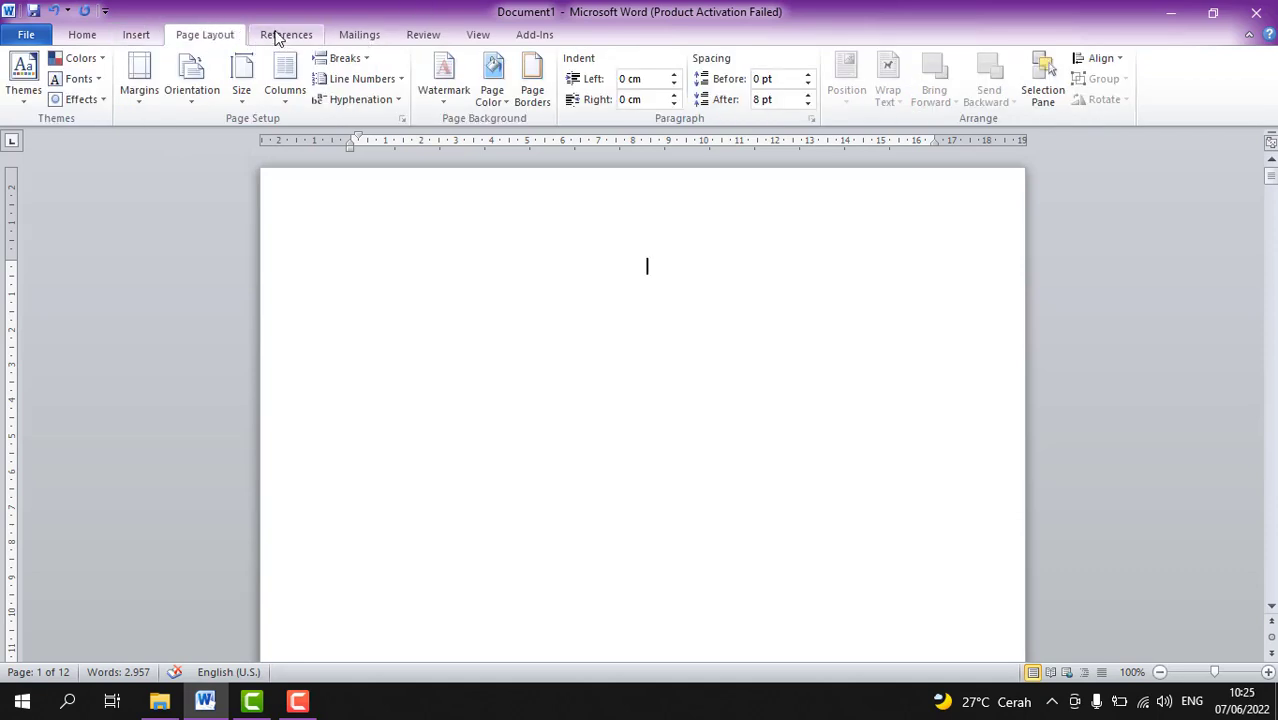
pyautogui.click(279, 37)
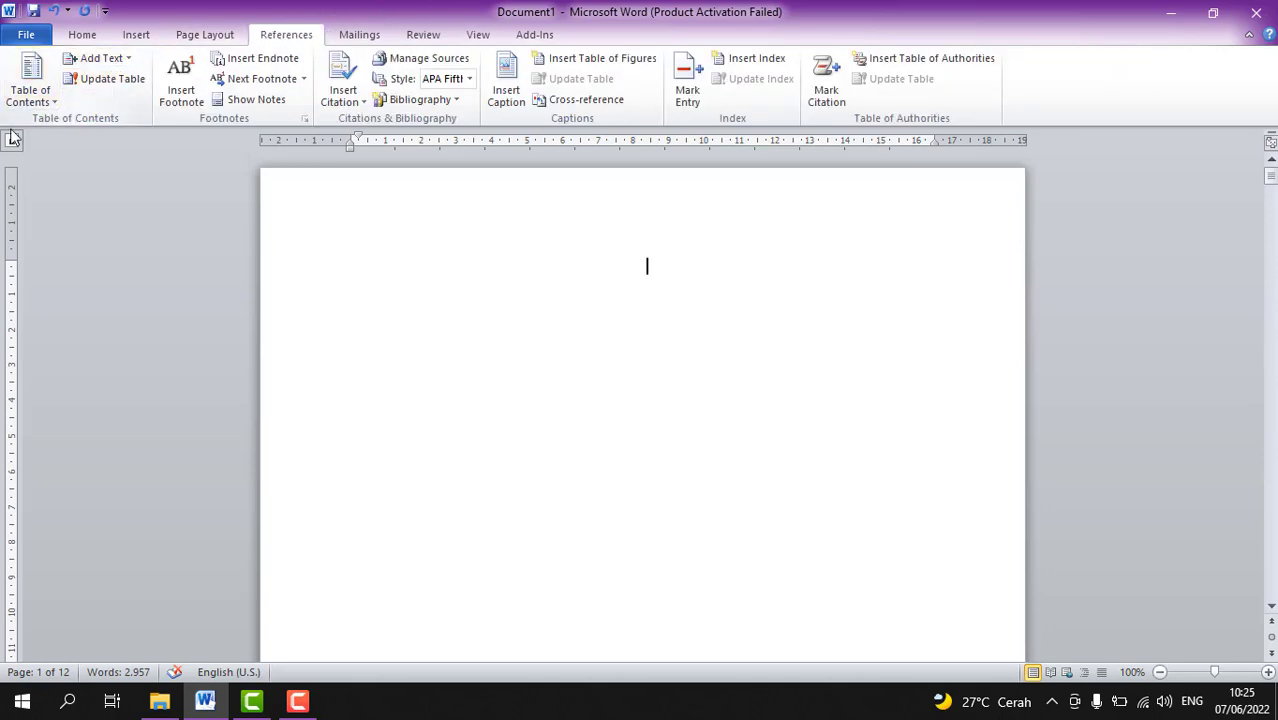
pyautogui.click(52, 100)
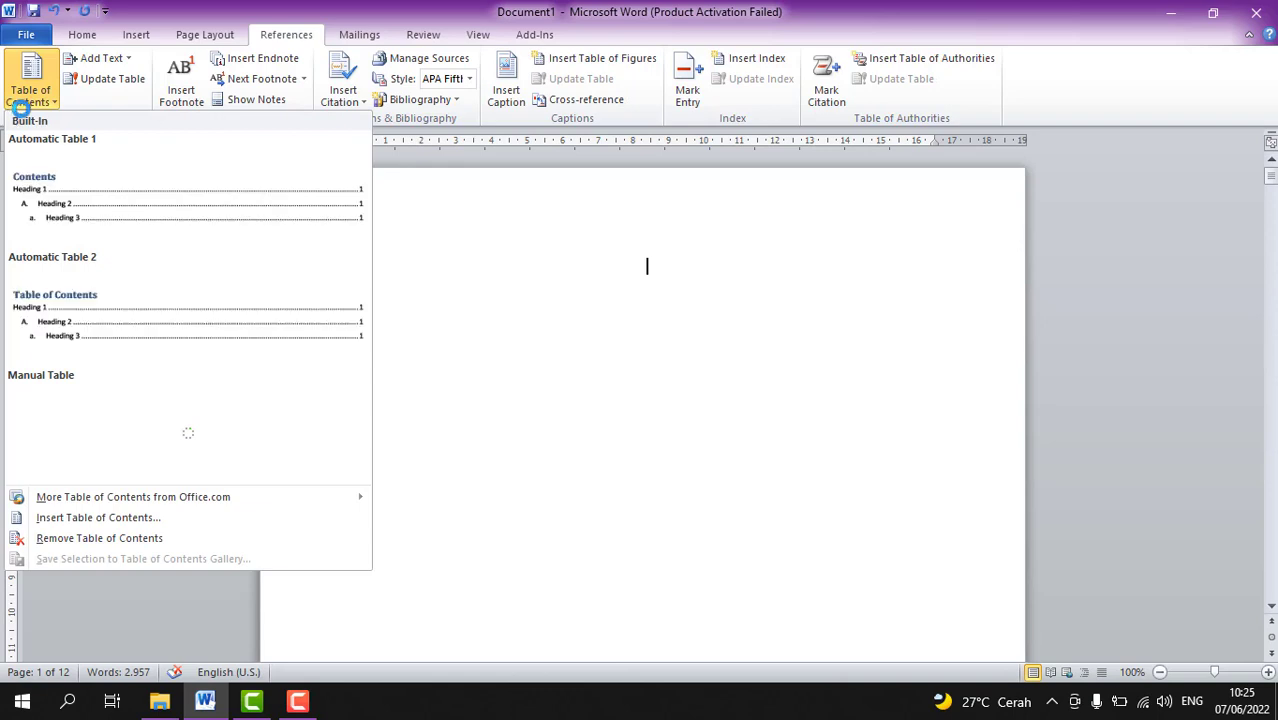
pyautogui.click(170, 219)
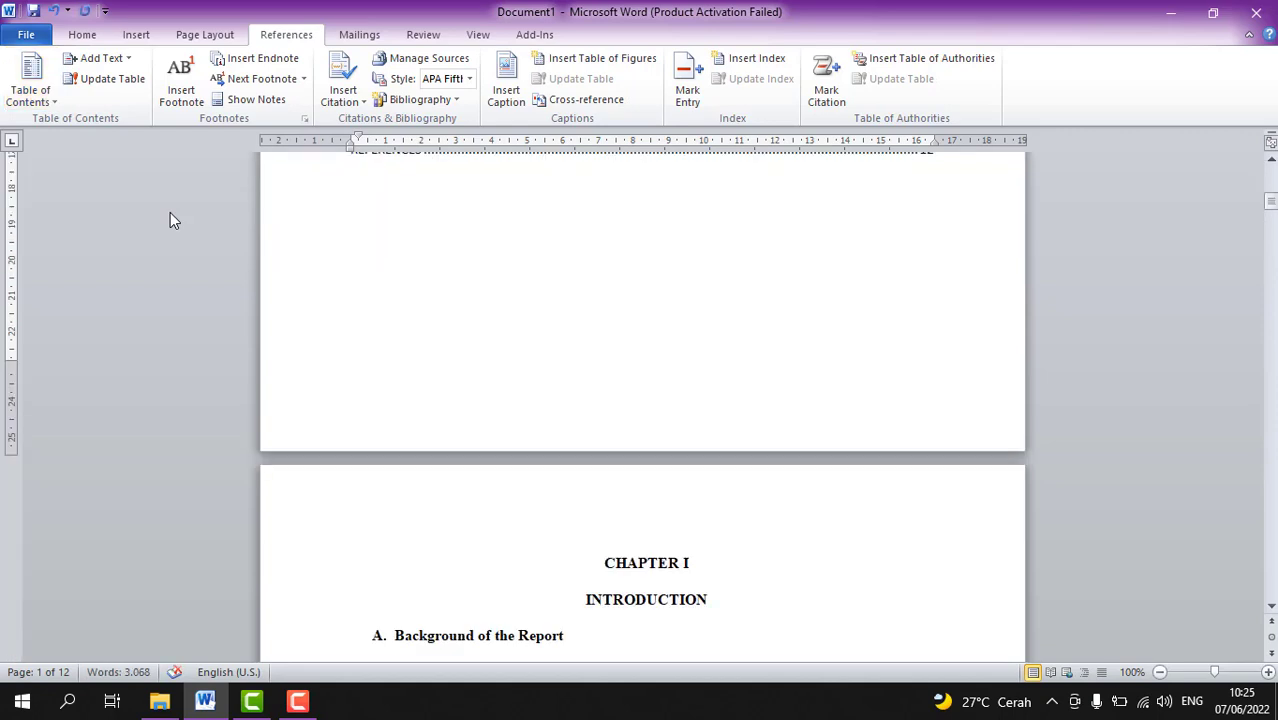
# - Delete the "Contents" title above the table of contents entries
pyautogui.scroll(3, 540, 276)
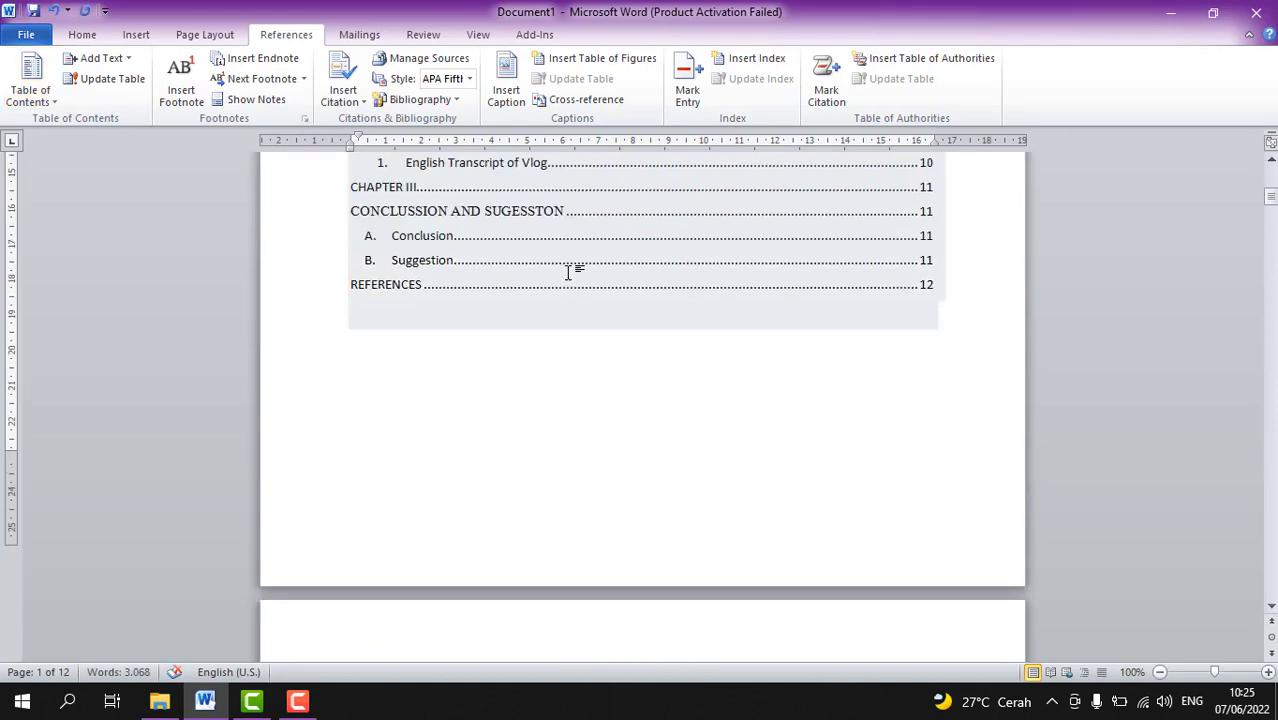
pyautogui.scroll(8, 988, 332)
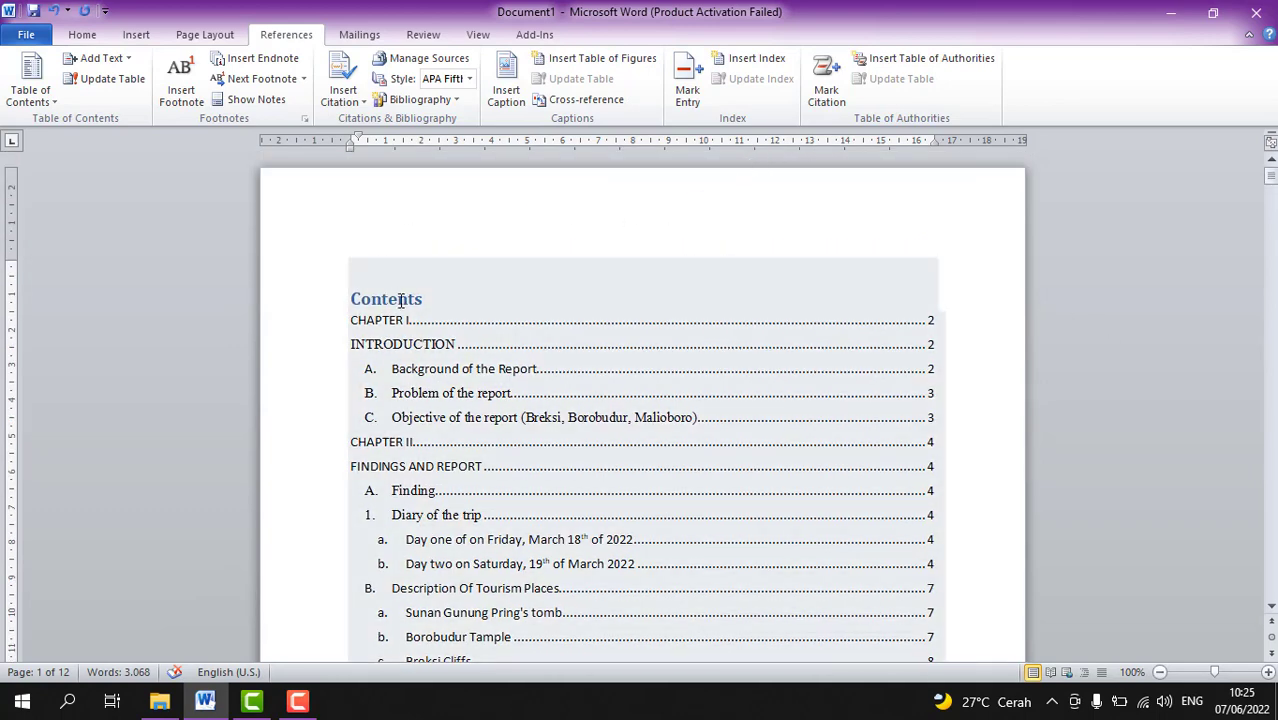
pyautogui.moveTo(424, 299); pyautogui.dragTo(322, 299)
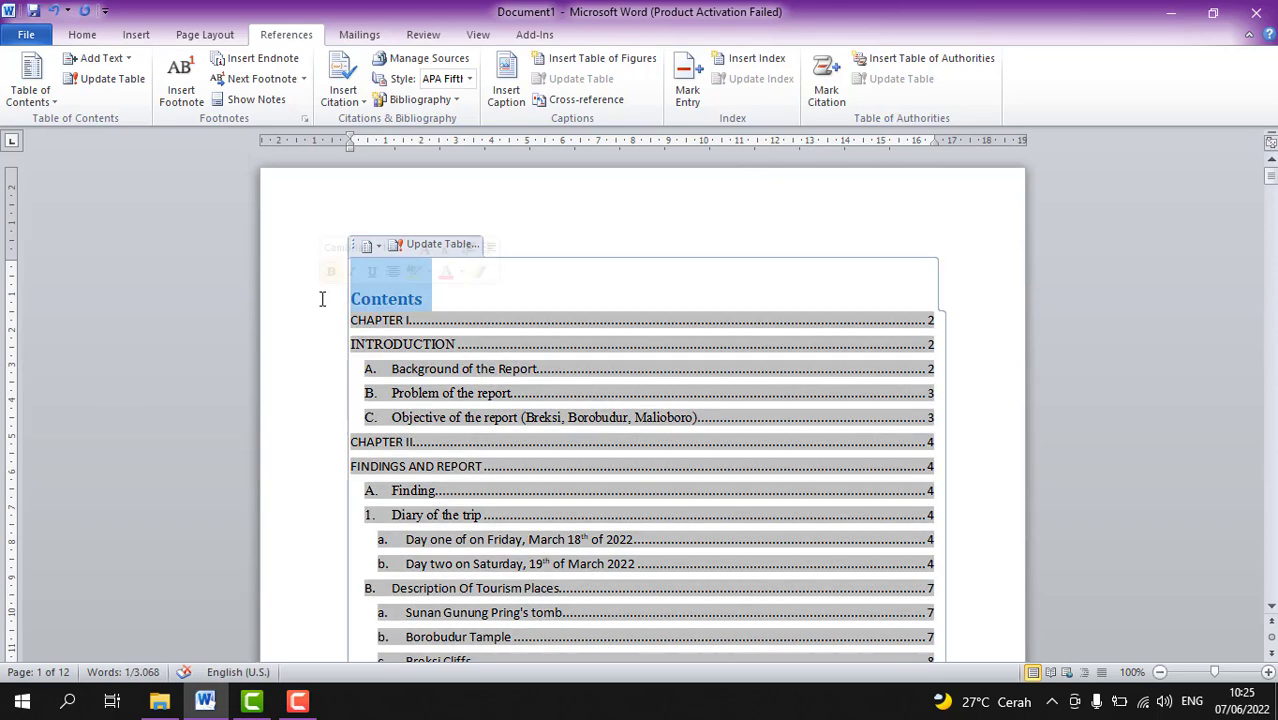
pyautogui.press('Delete')
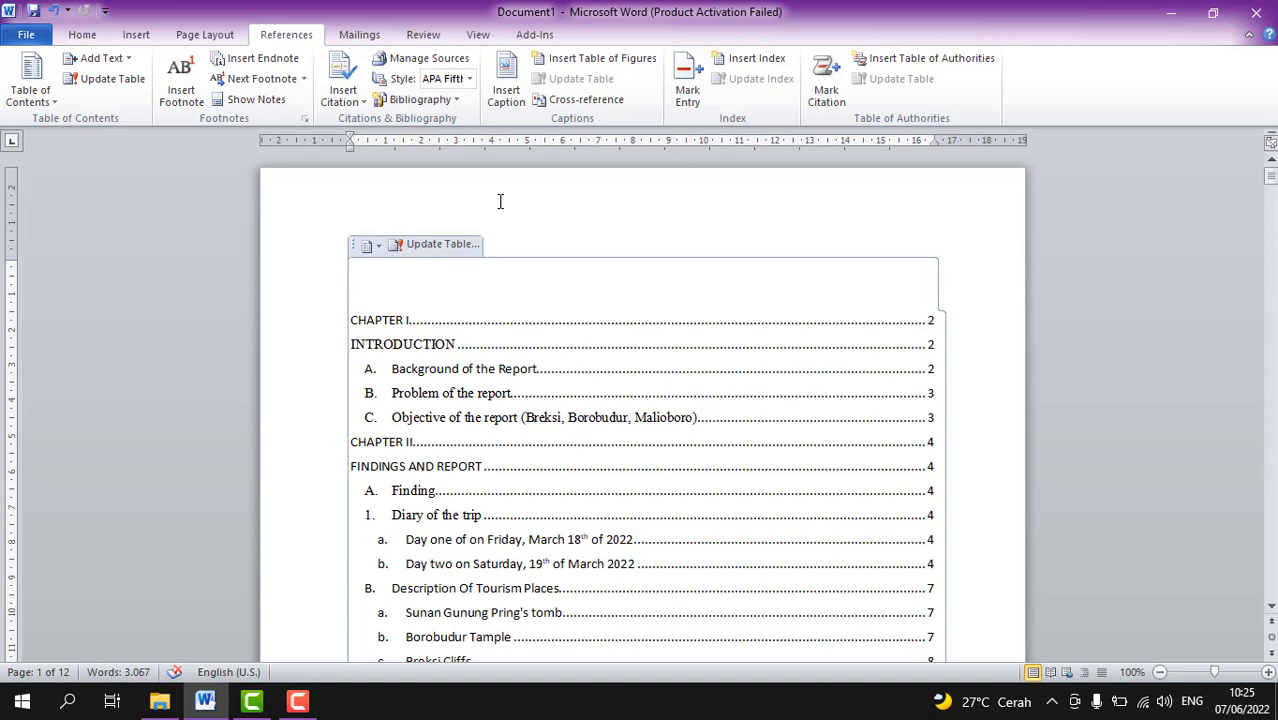
# - Format the whole table of contents in Times New Roman, size 12
pyautogui.click(357, 249)
pyautogui.click(357, 249)
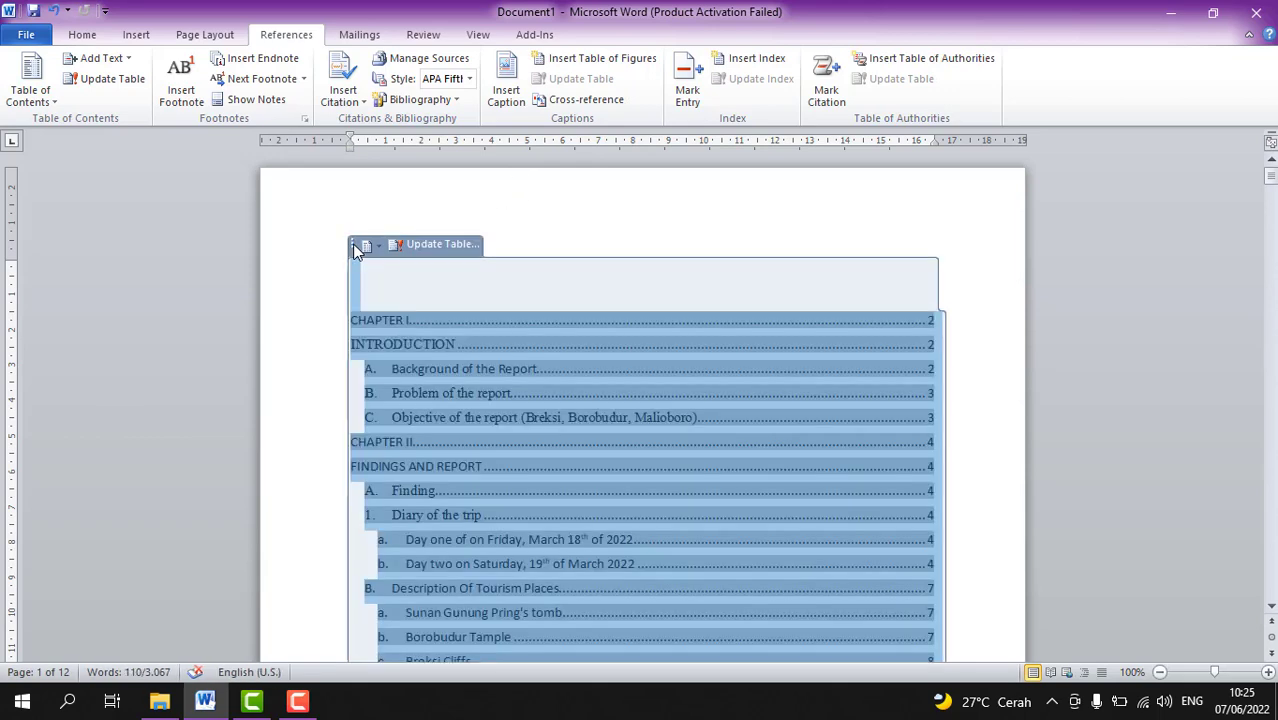
pyautogui.click(83, 34)
pyautogui.click(231, 66)
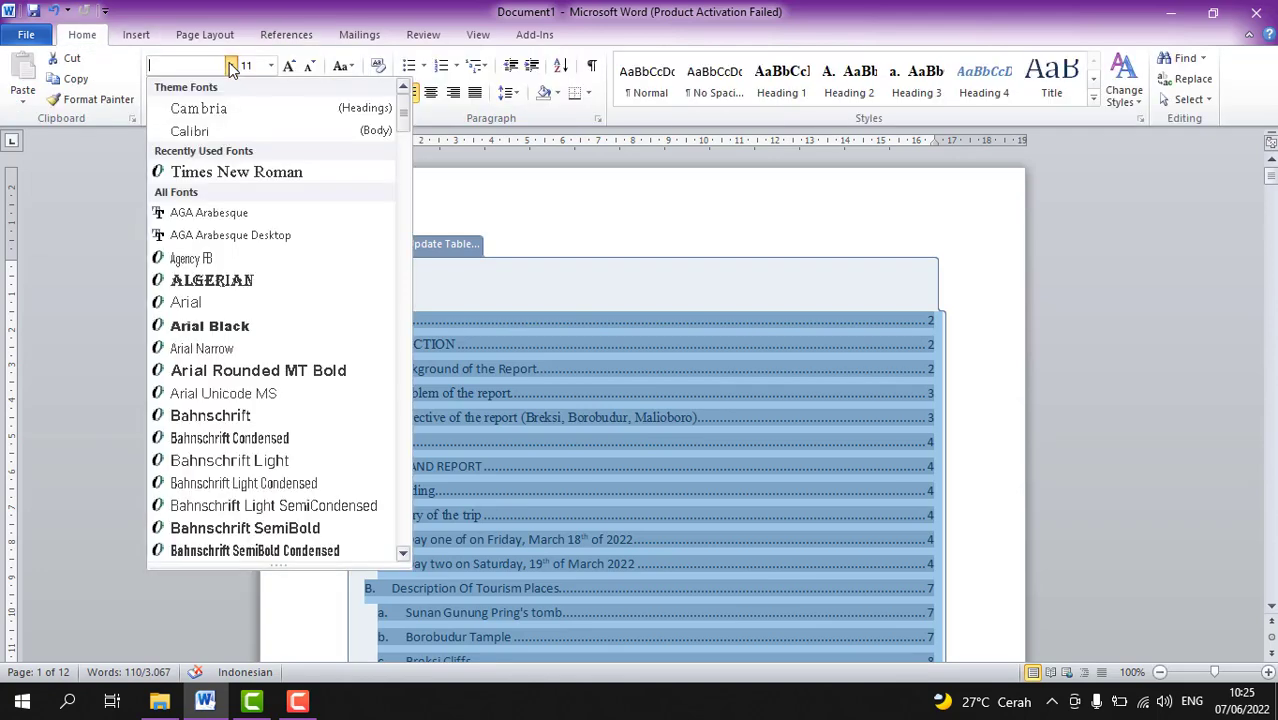
pyautogui.click(234, 170)
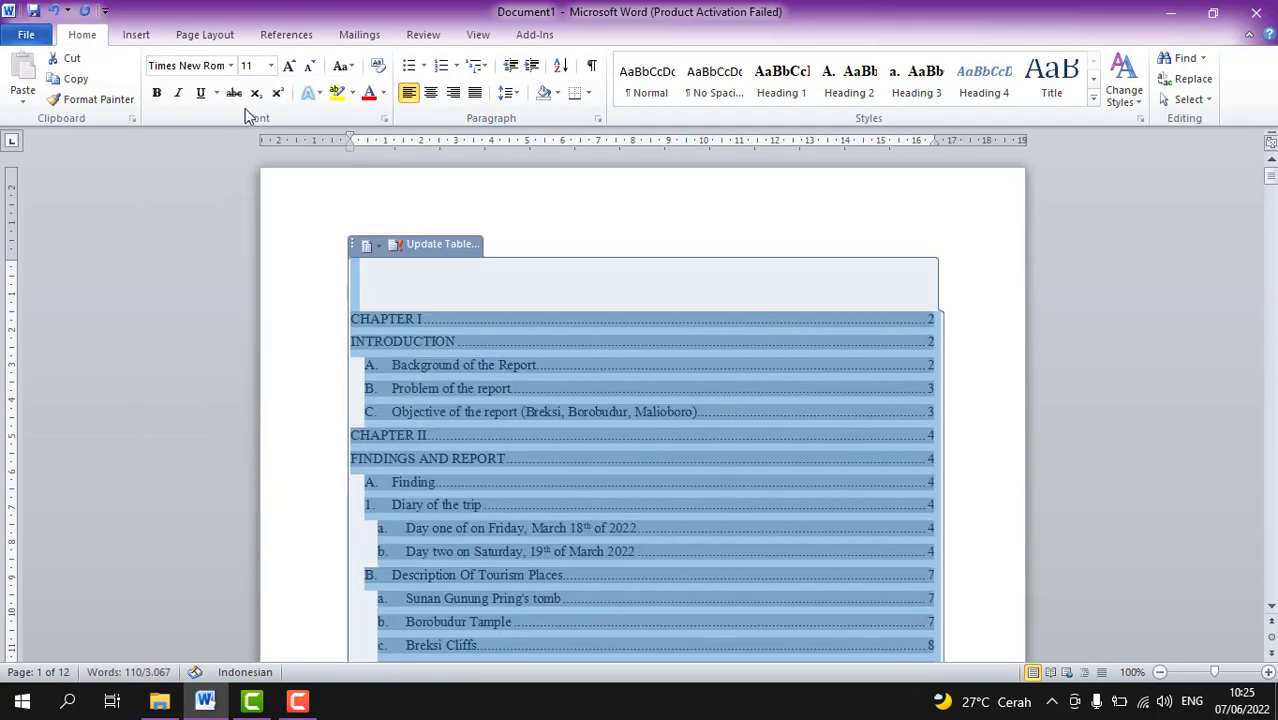
pyautogui.click(270, 66)
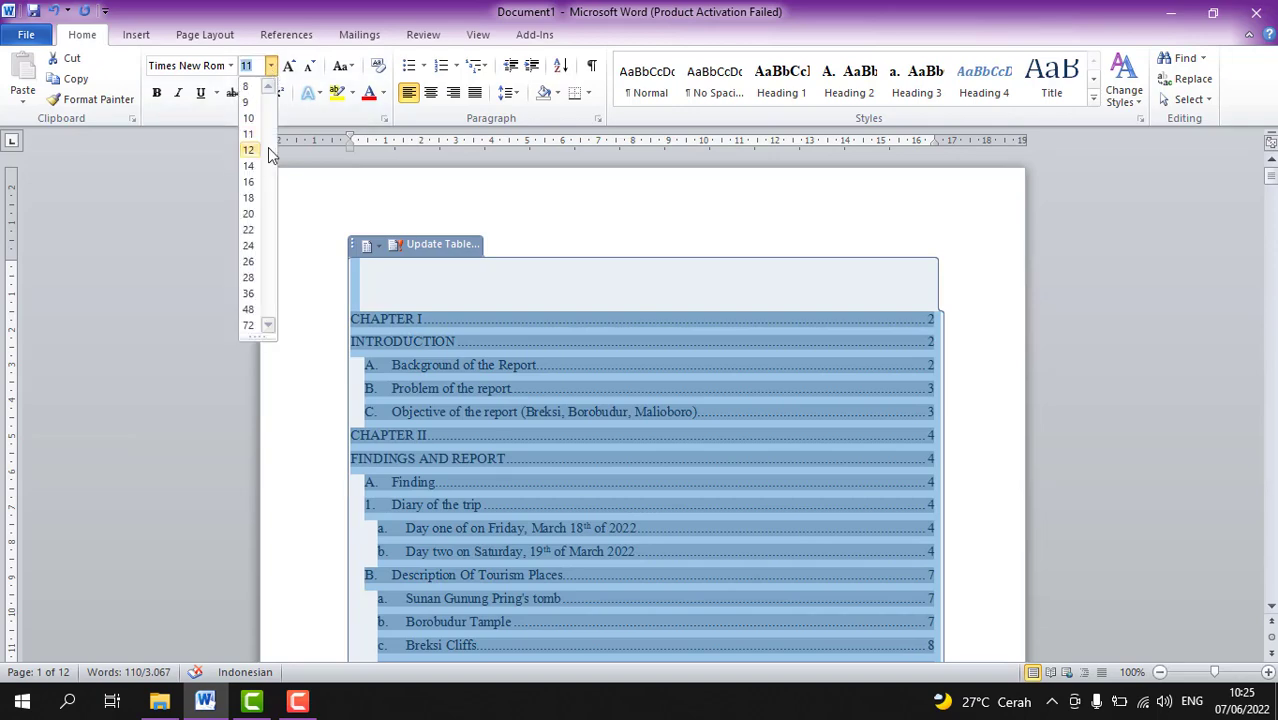
pyautogui.click(253, 149)
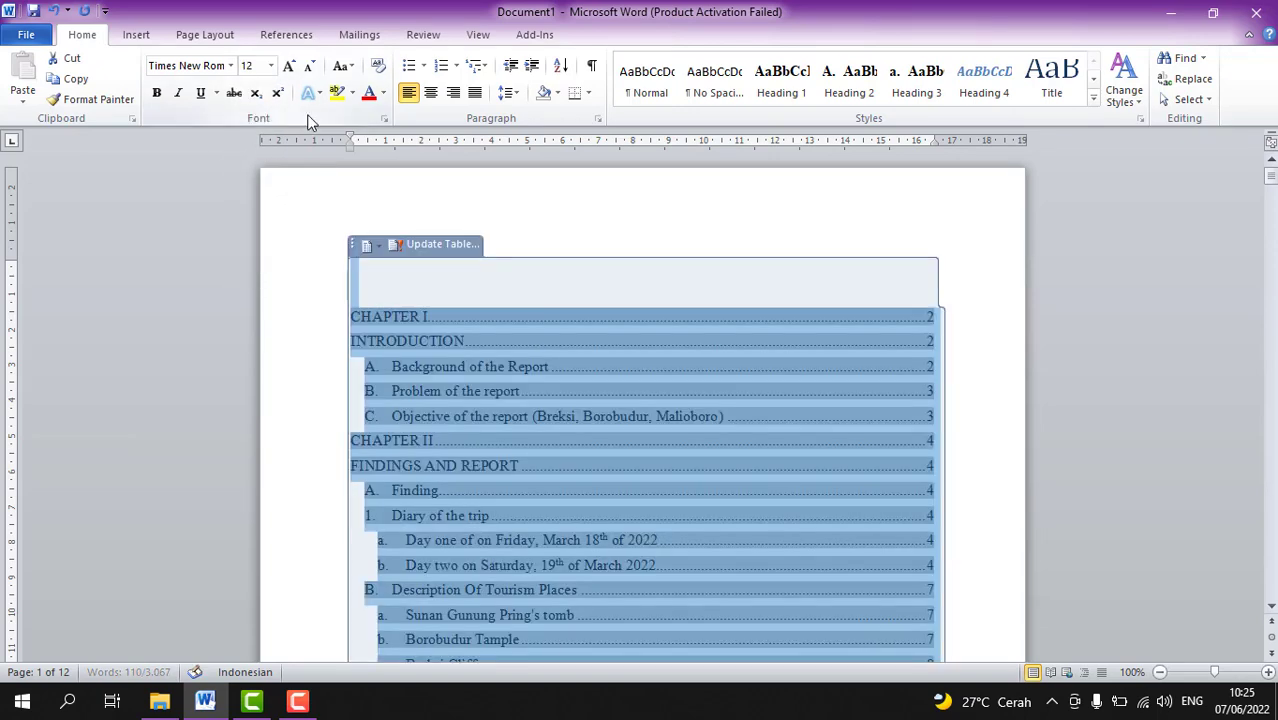
# - Set the line spacing of the whole table of contents to 1.5 and check how it fits the page
pyautogui.click(516, 94)
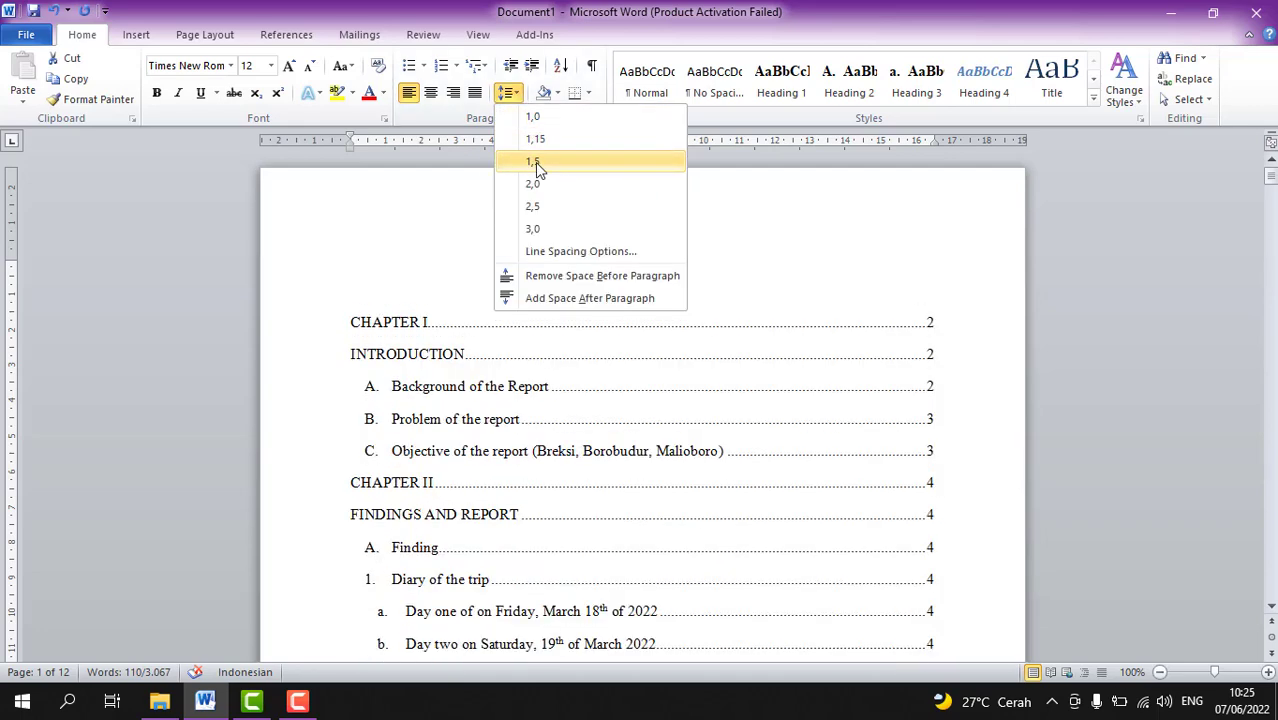
pyautogui.click(535, 162)
pyautogui.scroll(-5, 850, 425)
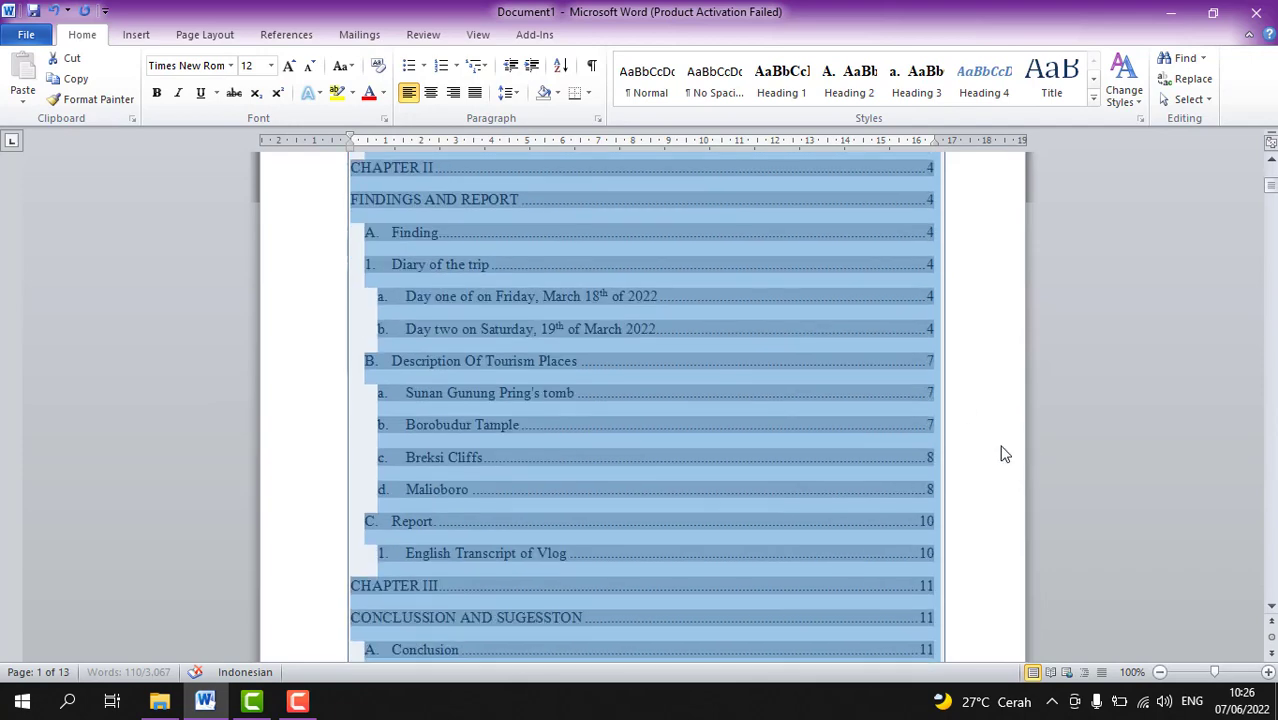
pyautogui.scroll(-5, 1004, 456)
pyautogui.click(958, 494)
pyautogui.scroll(-5, 963, 504)
pyautogui.scroll(-15, 968, 514)
pyautogui.scroll(15, 1004, 545)
pyautogui.scroll(4, 715, 455)
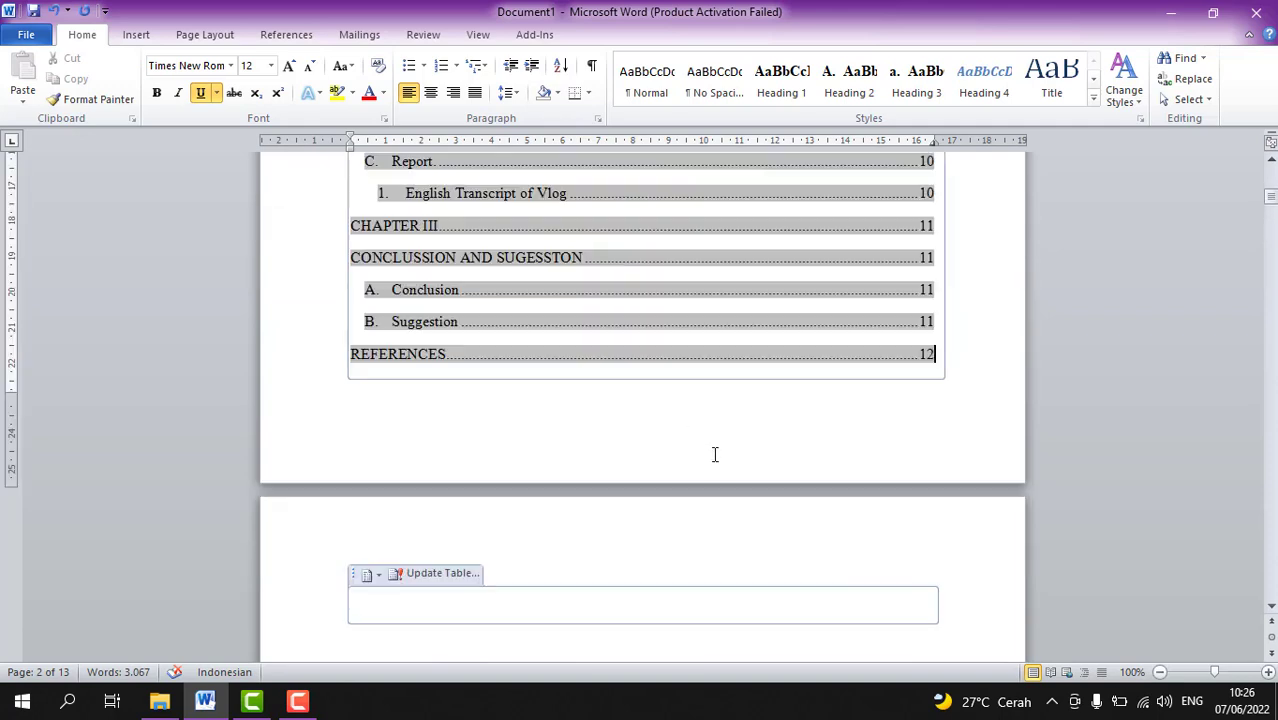
pyautogui.scroll(10, 823, 427)
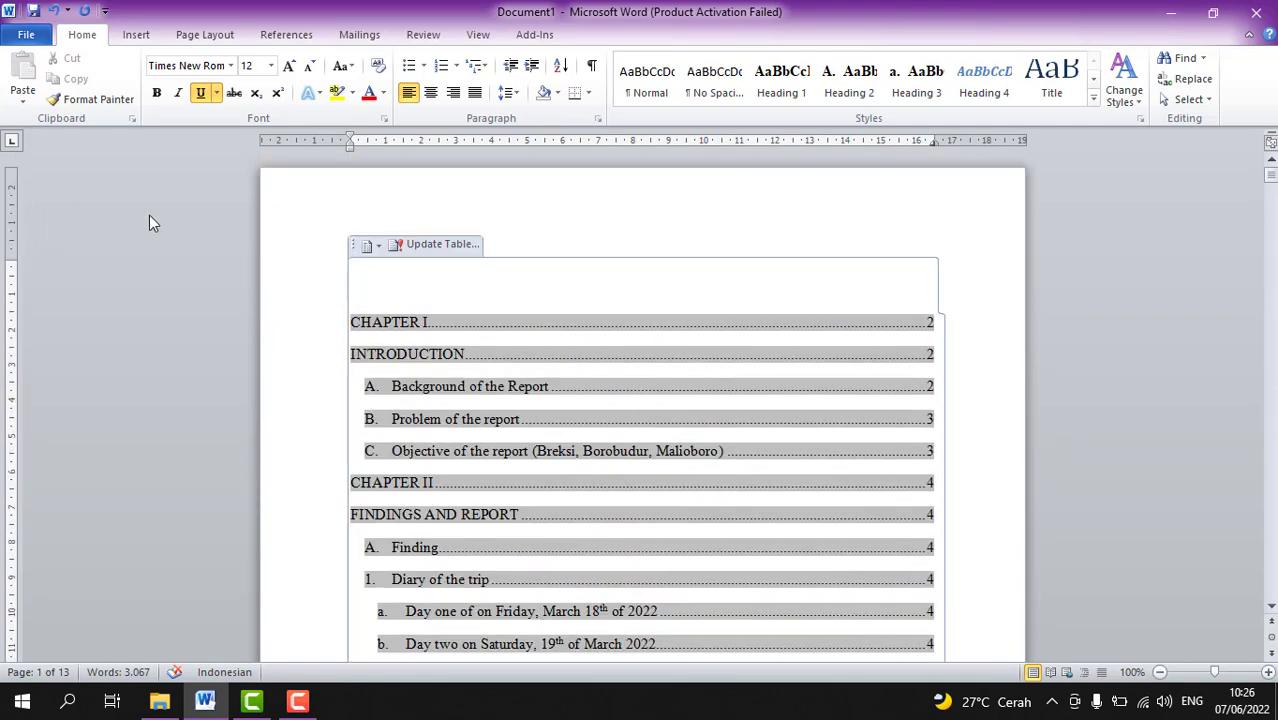
# - Set the line spacing of the whole table of contents to 1.15 and check where Chapter I begins
pyautogui.click(351, 247)
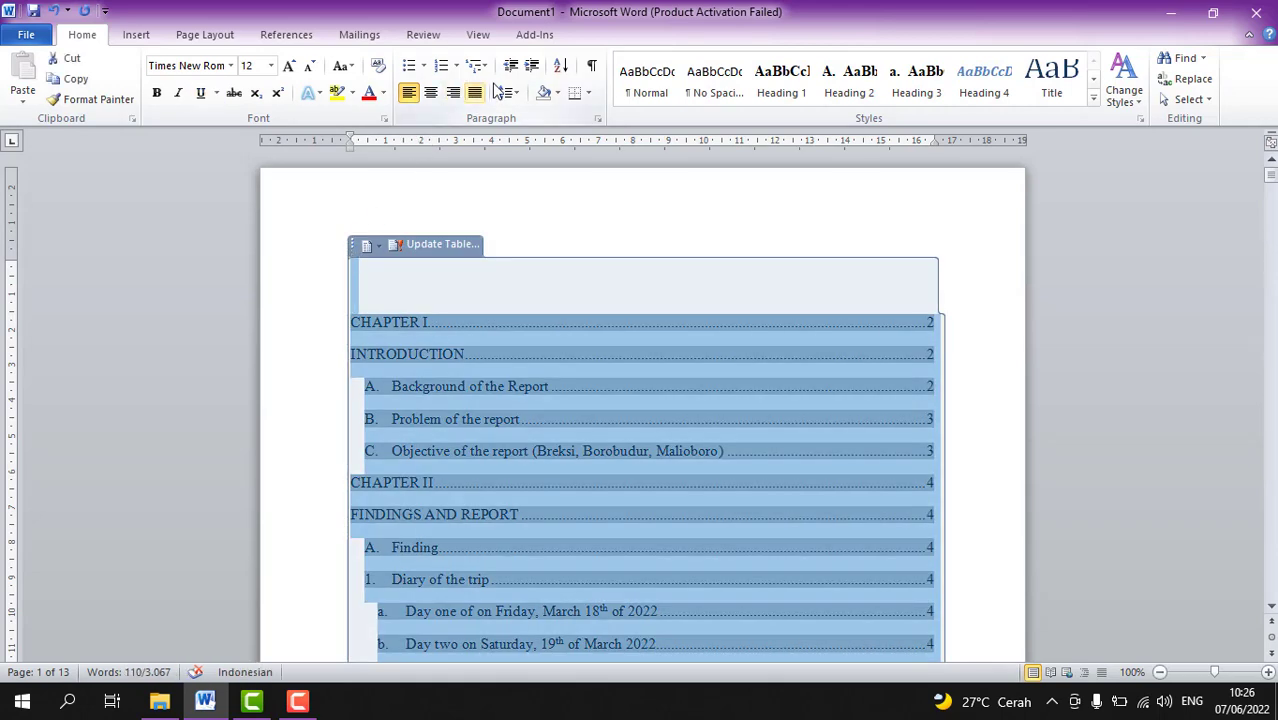
pyautogui.click(517, 91)
pyautogui.click(536, 139)
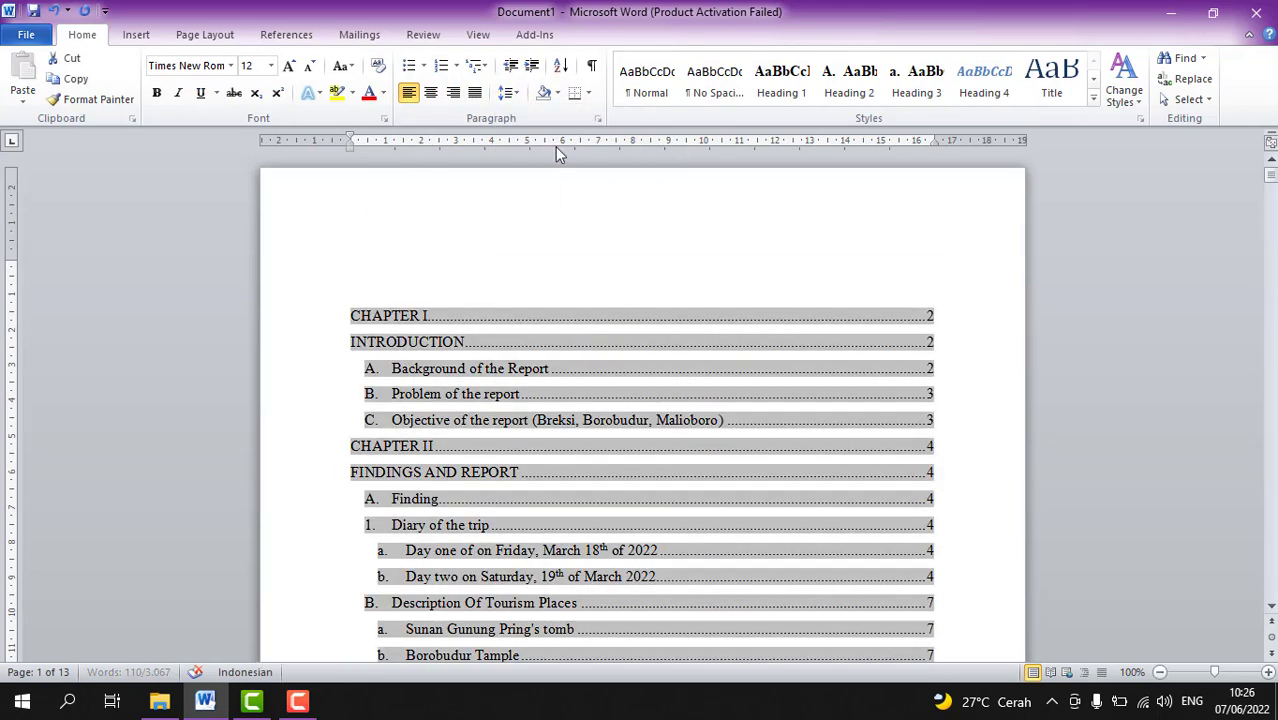
pyautogui.scroll(-15, 788, 441)
pyautogui.scroll(-3, 876, 451)
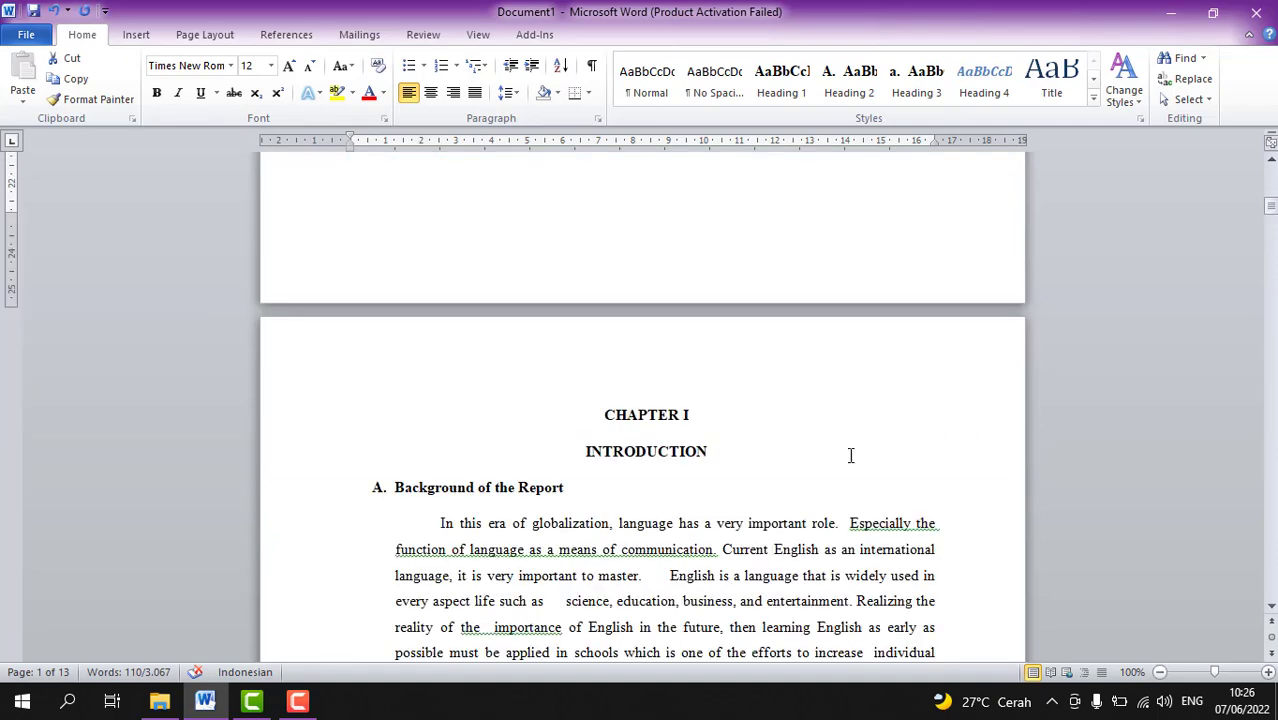
pyautogui.scroll(17, 716, 425)
# - Enter the centred title "DAFTAR ISI" in the empty line above the table of contents entries
pyautogui.click(568, 215)
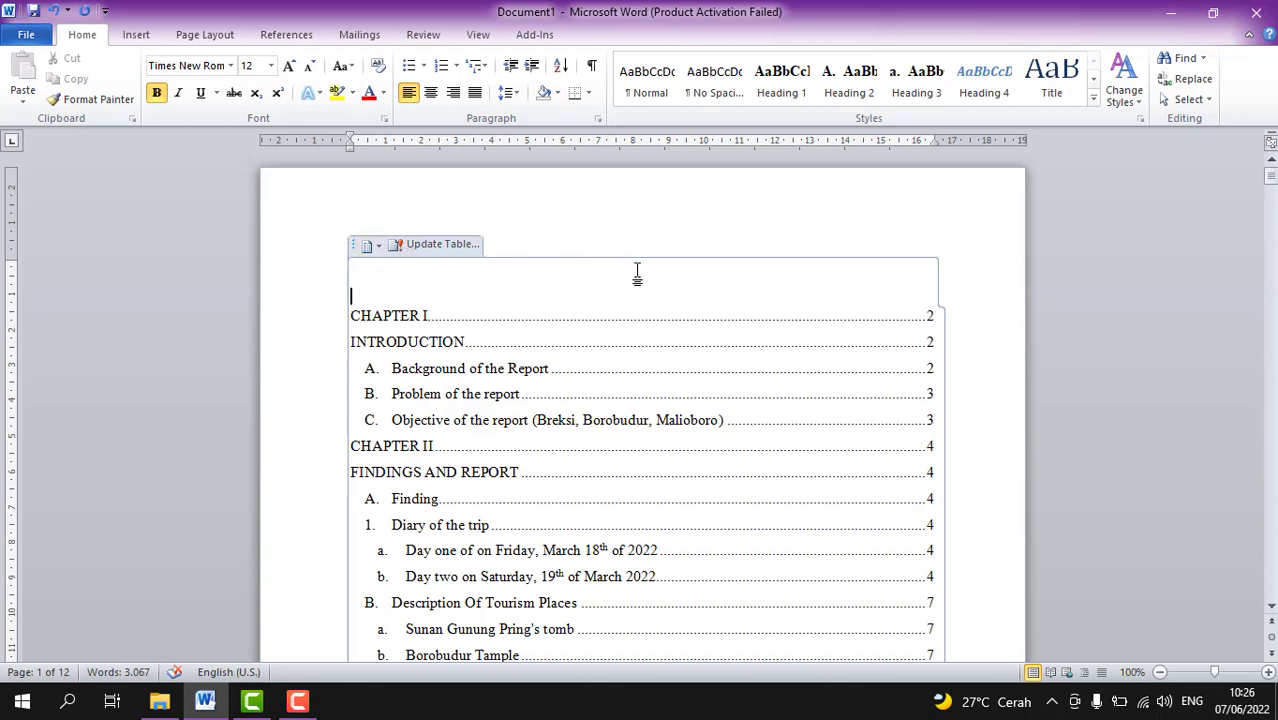
pyautogui.click(431, 96)
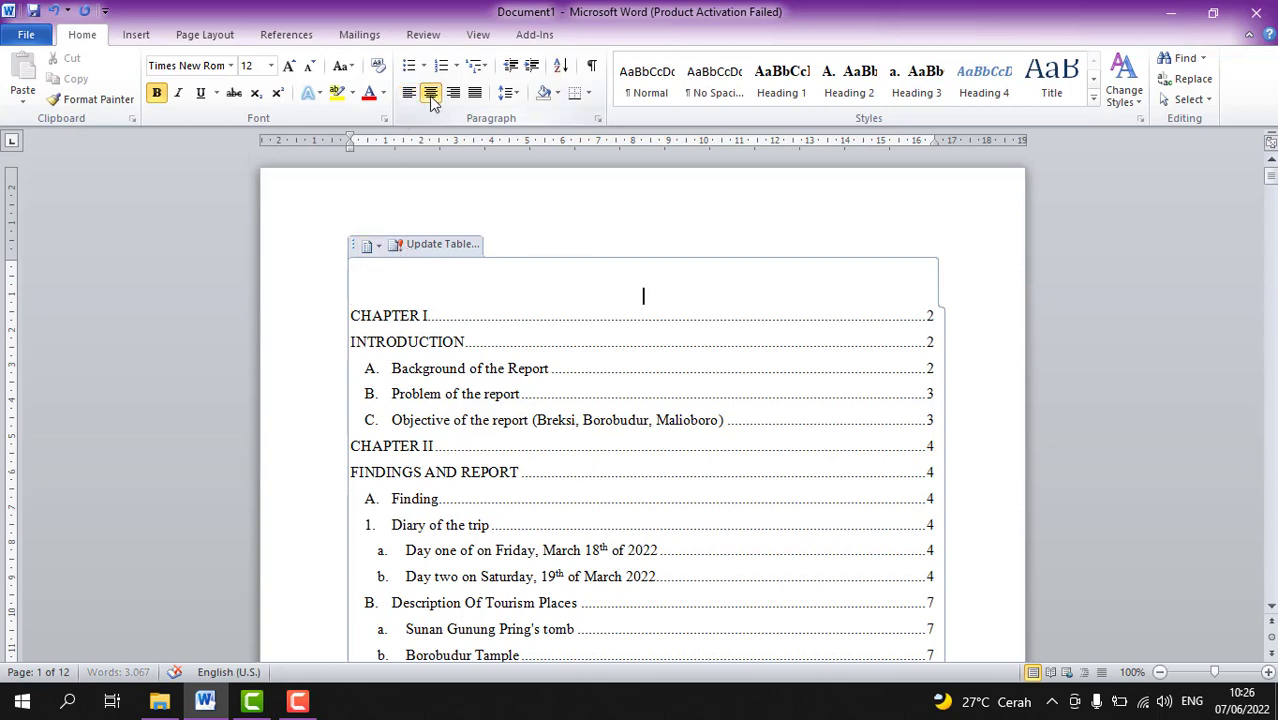
pyautogui.write('DAFTAR')
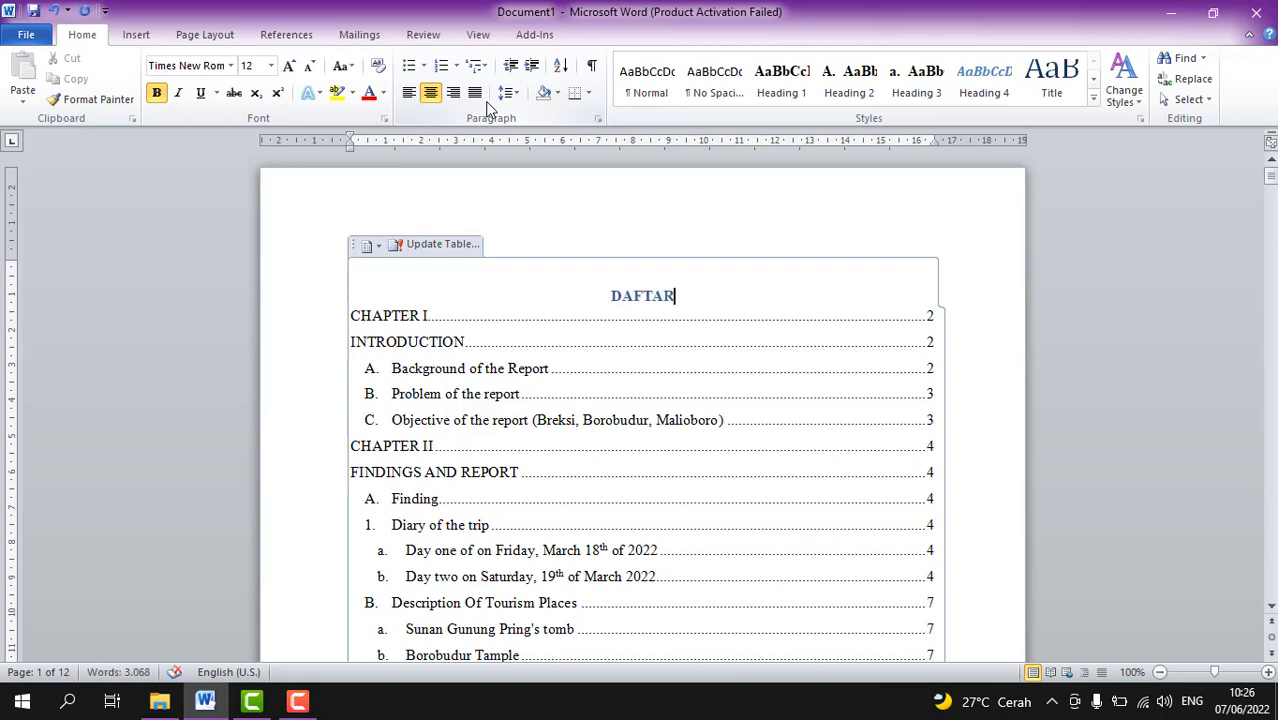
pyautogui.write(' ISI')
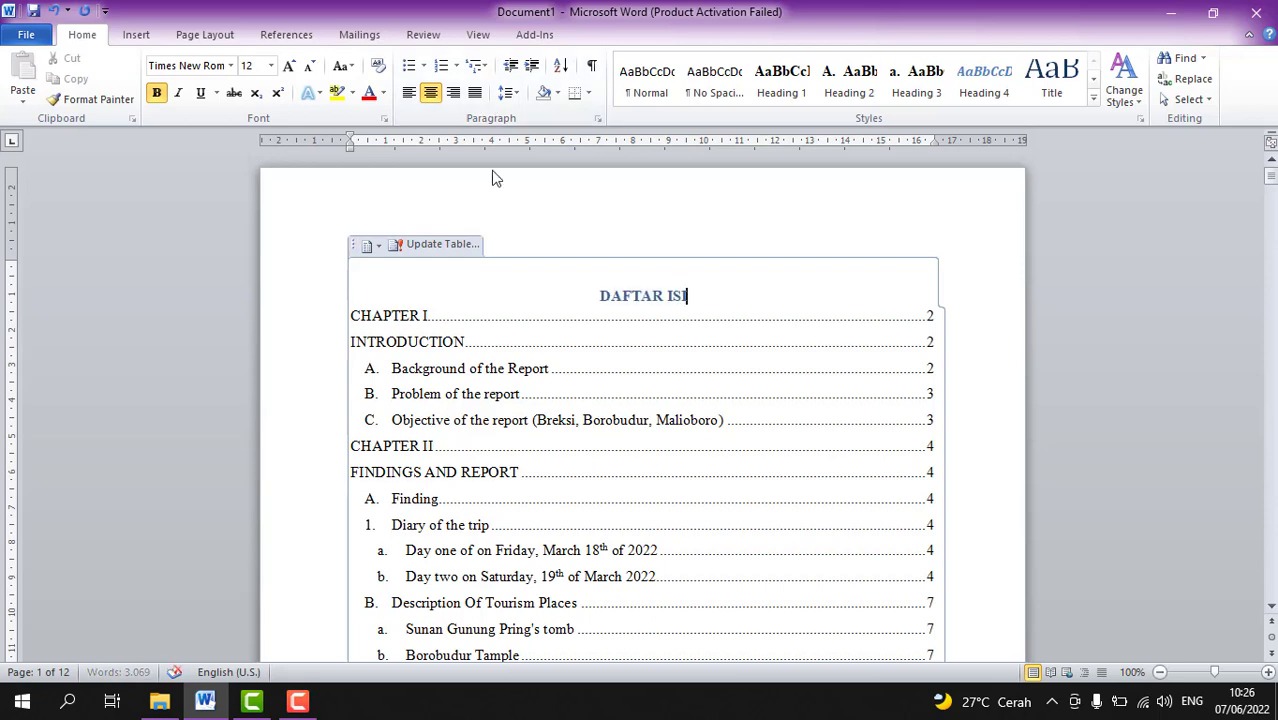
# - Change the font colour of the "DAFTAR ISI" title to Automatic black and deselect it
pyautogui.tripleClick(645, 296)
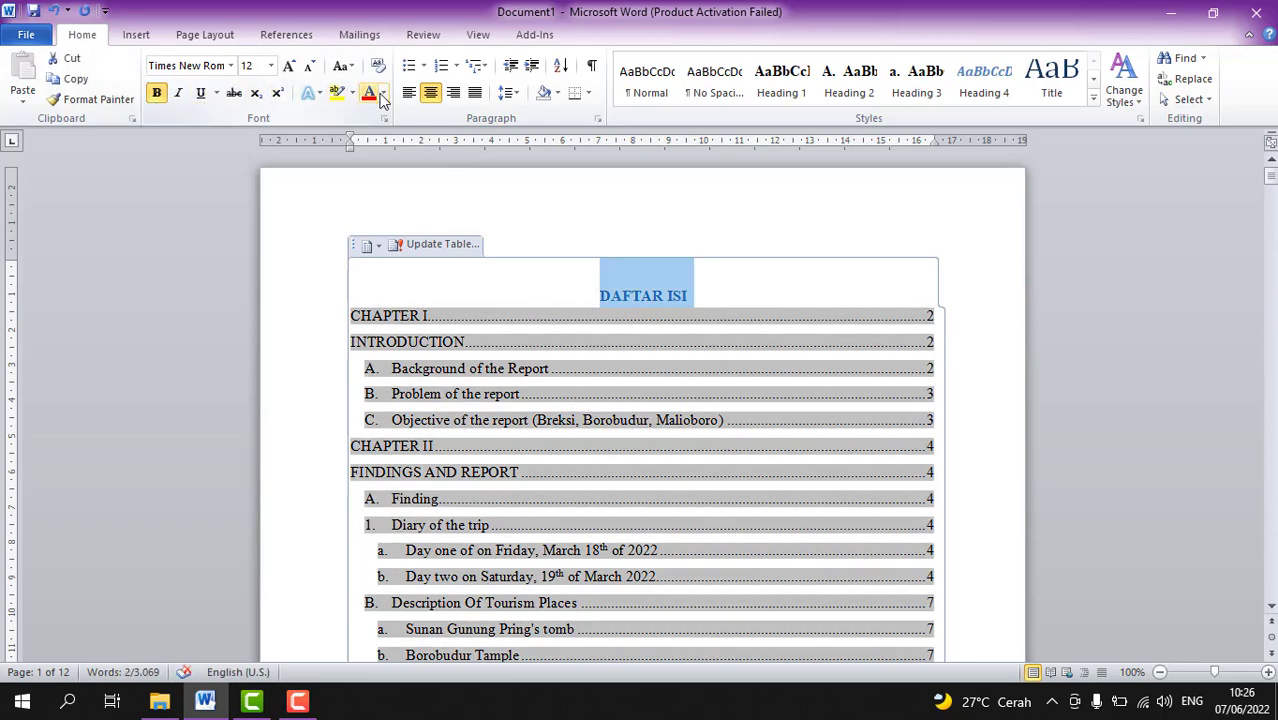
pyautogui.click(383, 93)
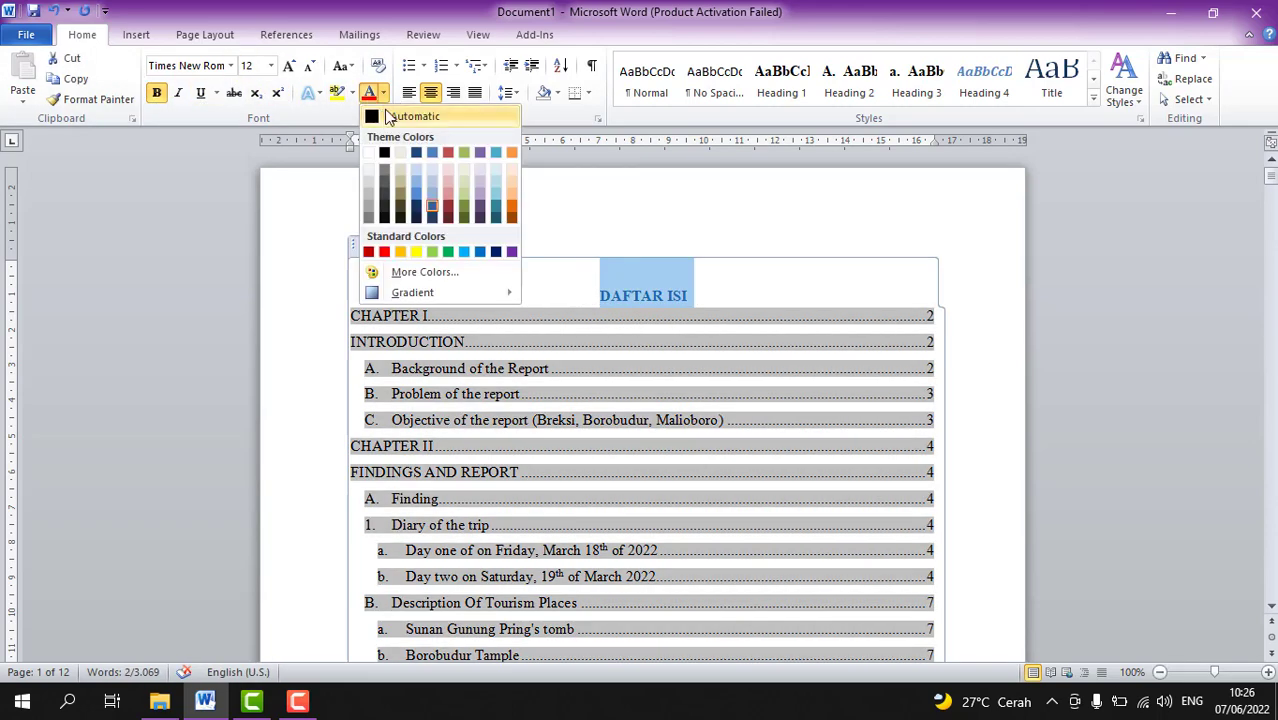
pyautogui.click(388, 117)
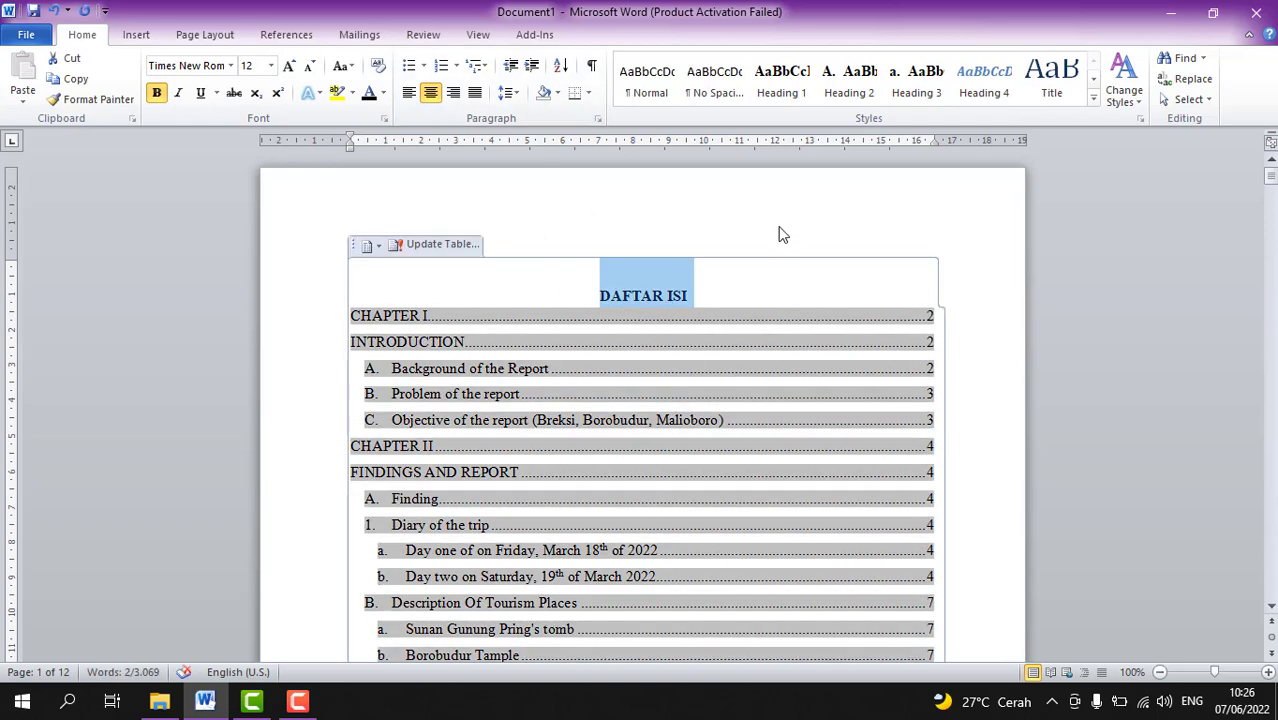
pyautogui.click(790, 243)
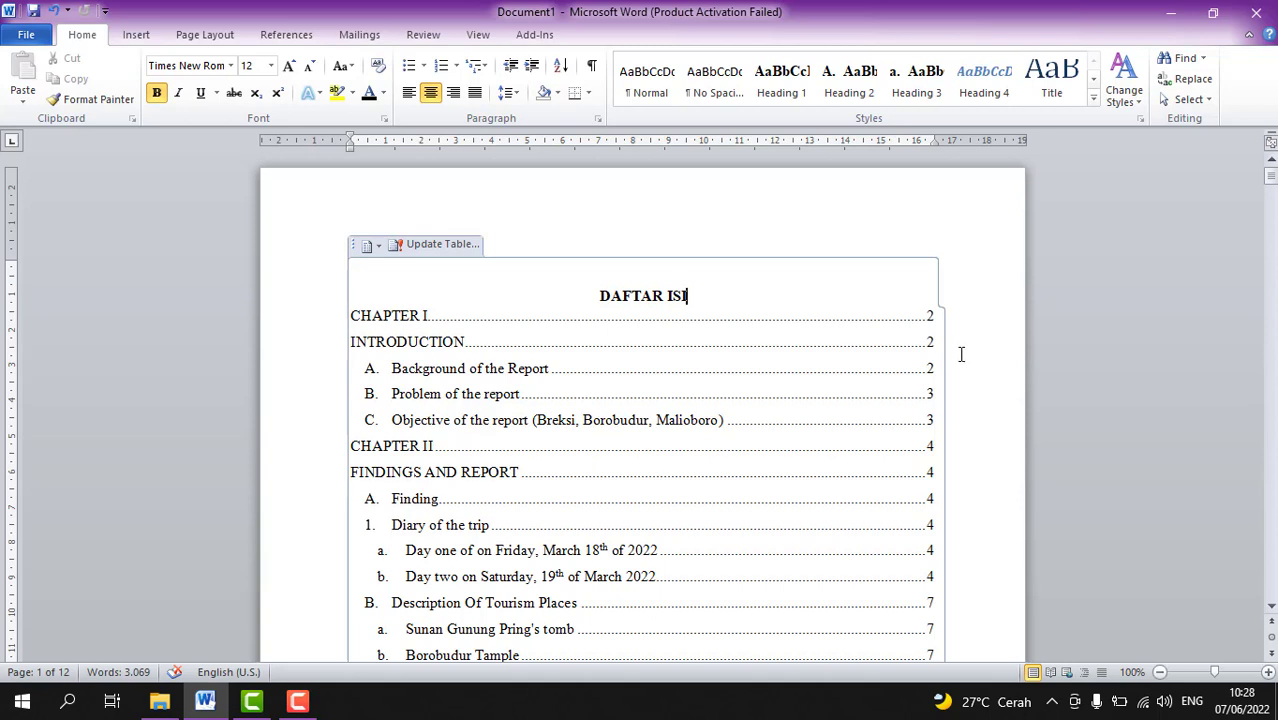
pyautogui.click(993, 101)
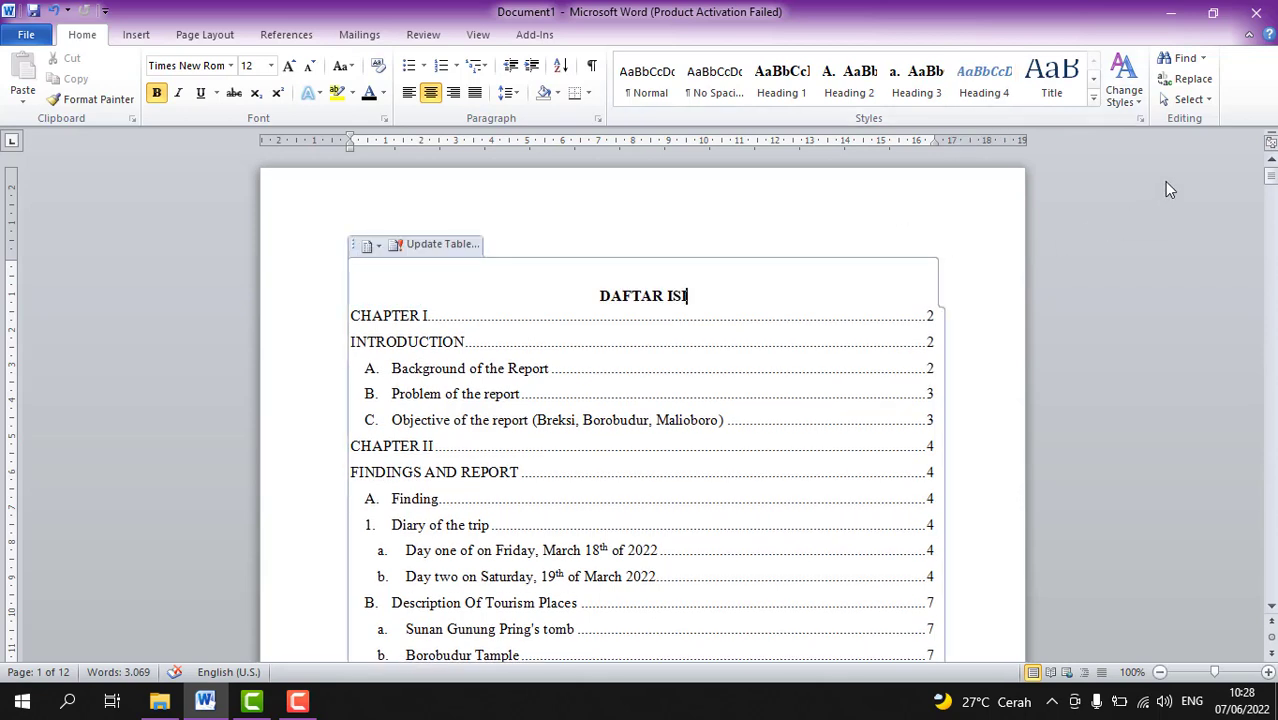